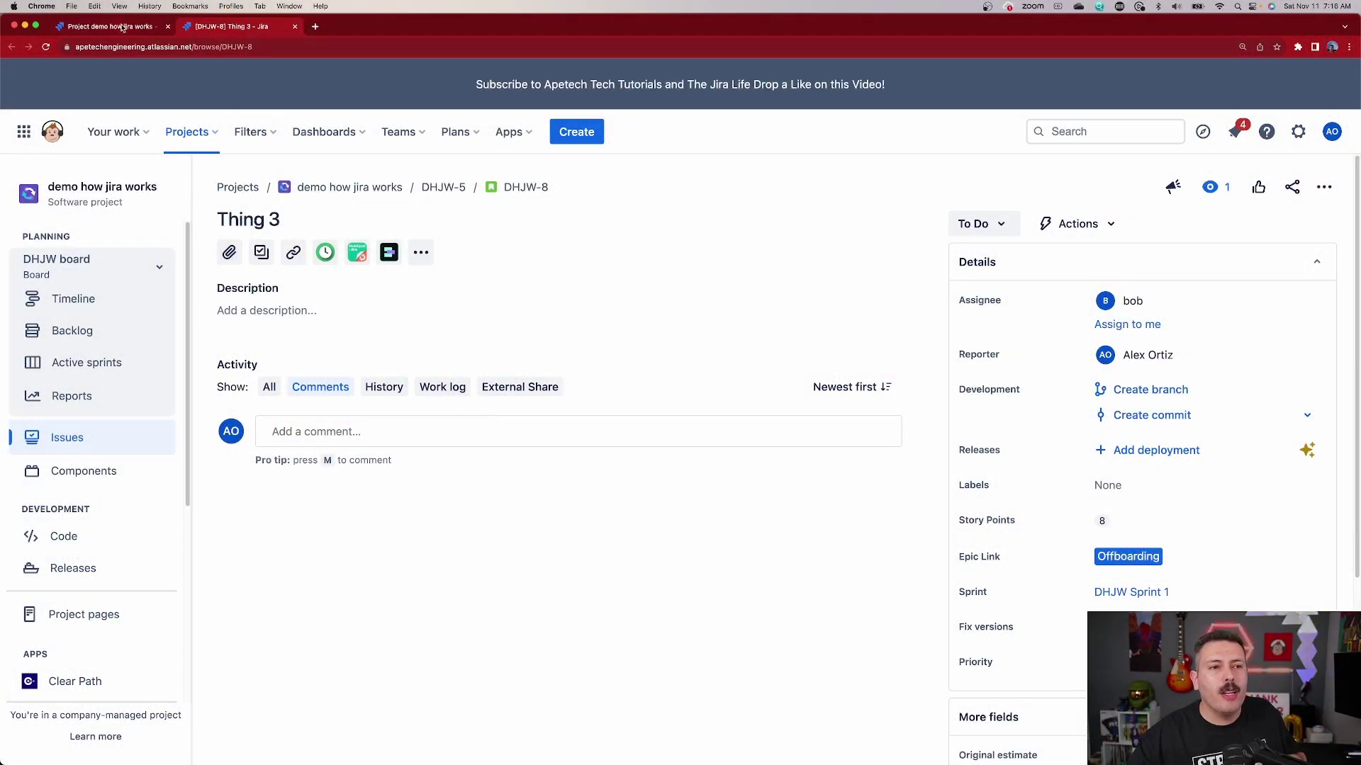
- Switch to the project's Screens settings and expand the DHJW: Scrum Default Screen Scheme to view its operations
{"action": "left_click", "coordinate": [122, 27]}
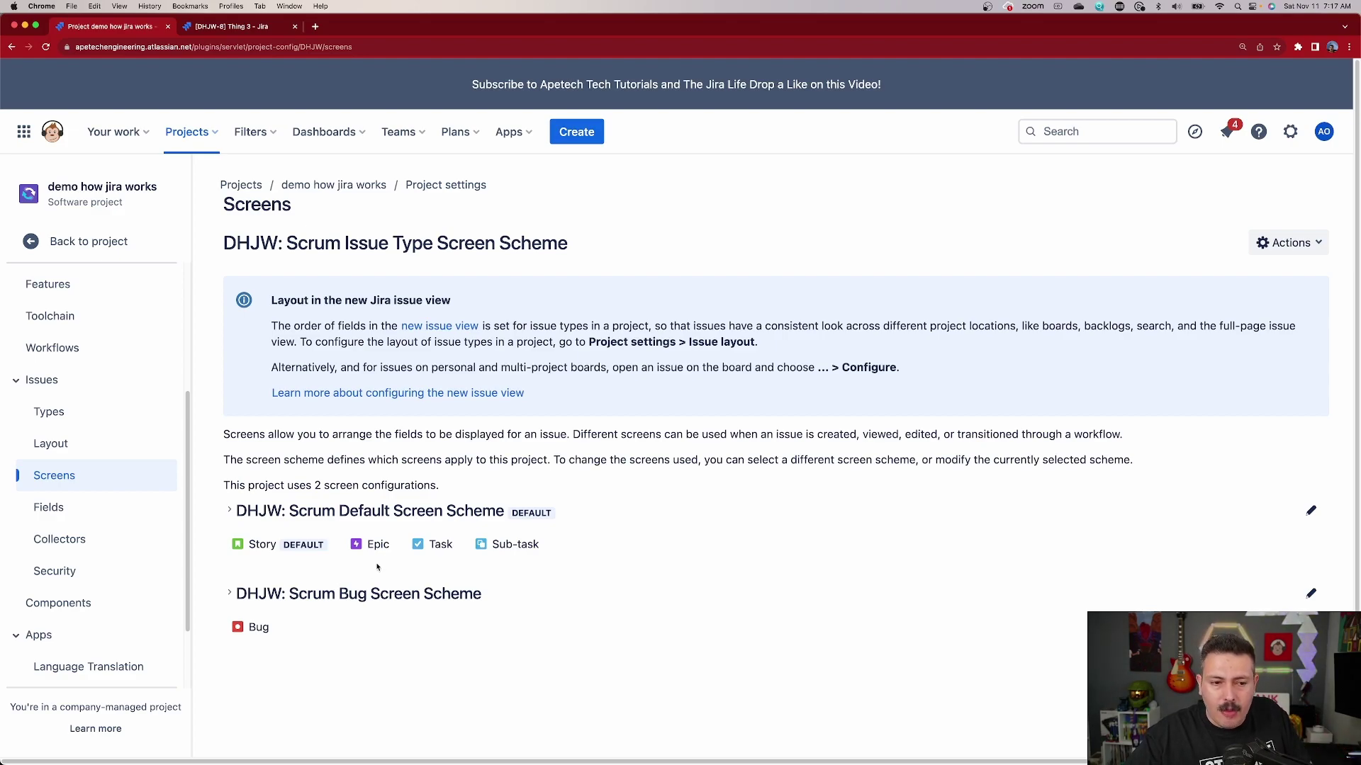
{"action": "left_click", "coordinate": [230, 511]}
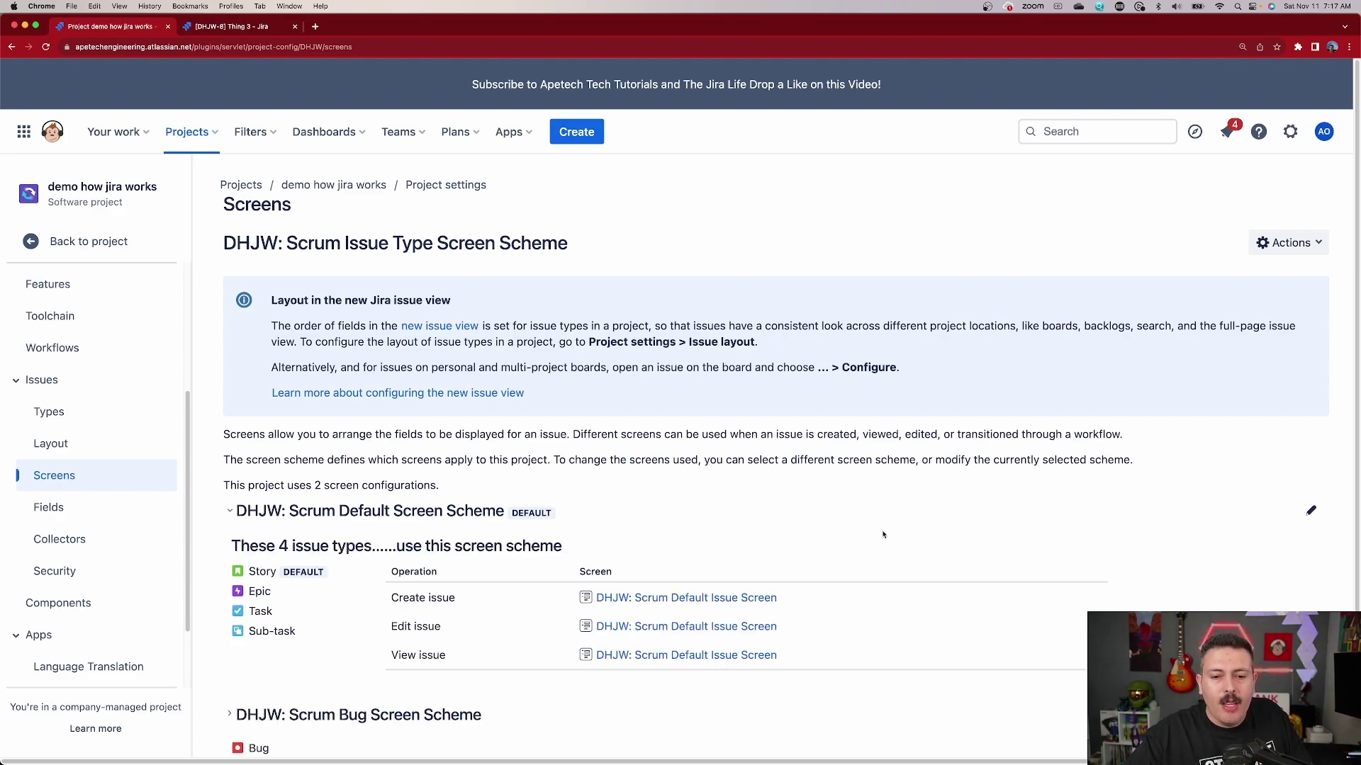
{"action": "scroll", "coordinate": [832, 558], "scroll_direction": "down", "scroll_amount": 1}
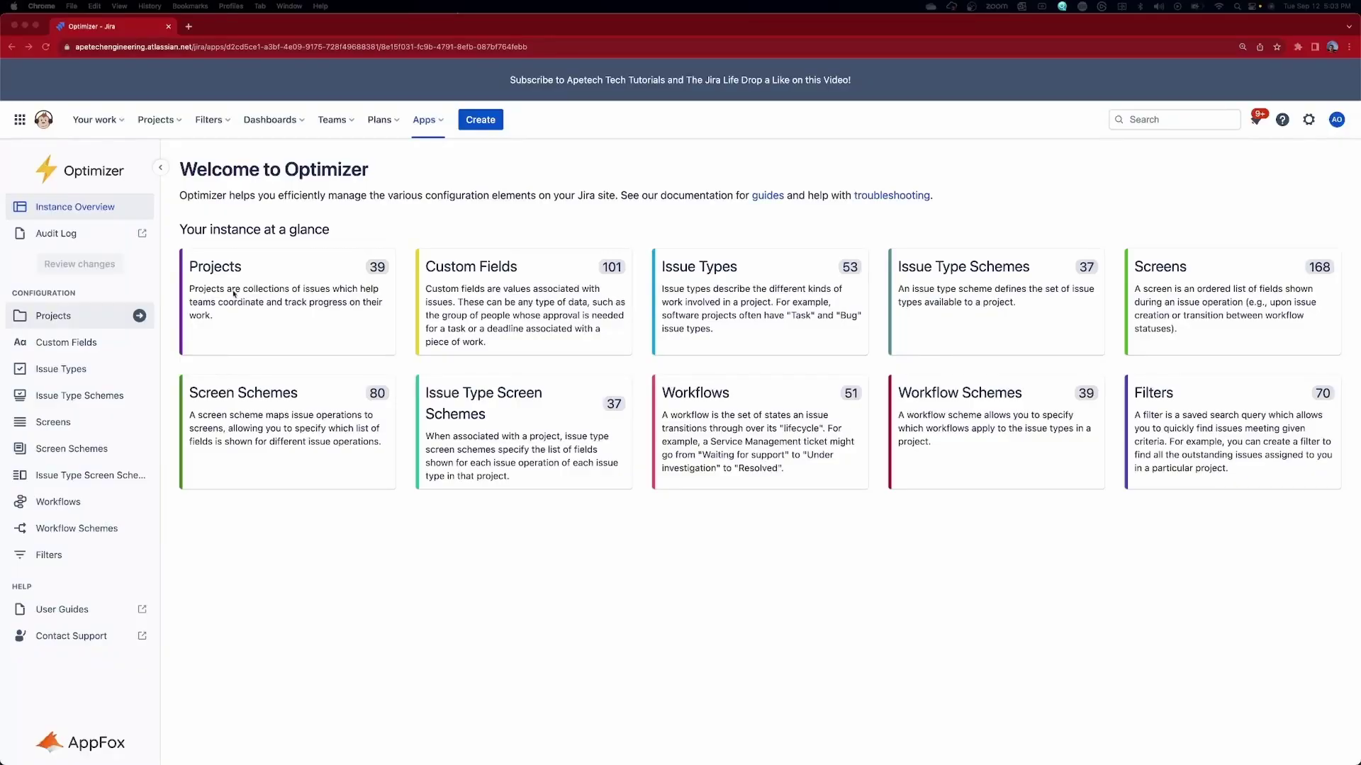
- Browse Optimizer's Projects, Custom Fields and Issue Types lists, selecting the Bug Tracking Demo project along the way
{"action": "left_click", "coordinate": [57, 314]}
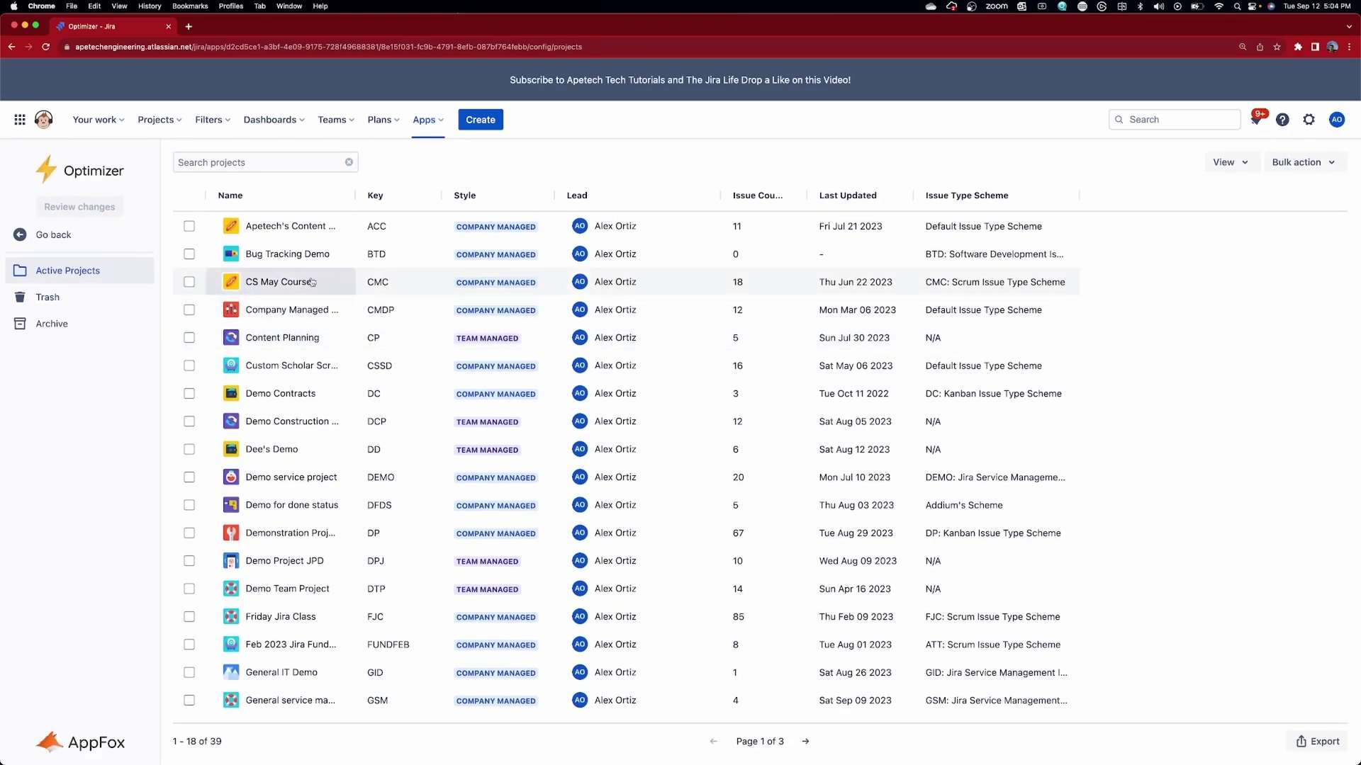
{"action": "left_click", "coordinate": [190, 255]}
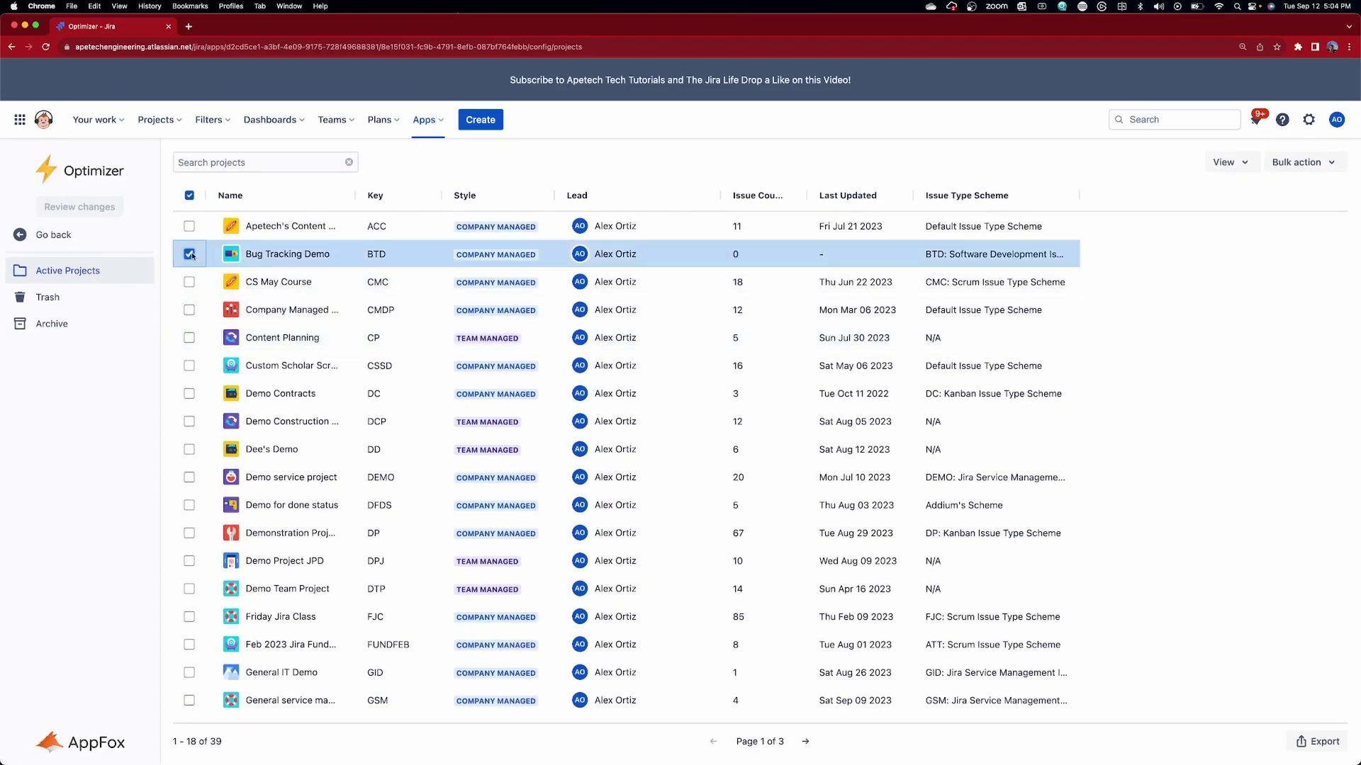
{"action": "left_click", "coordinate": [52, 234]}
{"action": "left_click", "coordinate": [66, 344]}
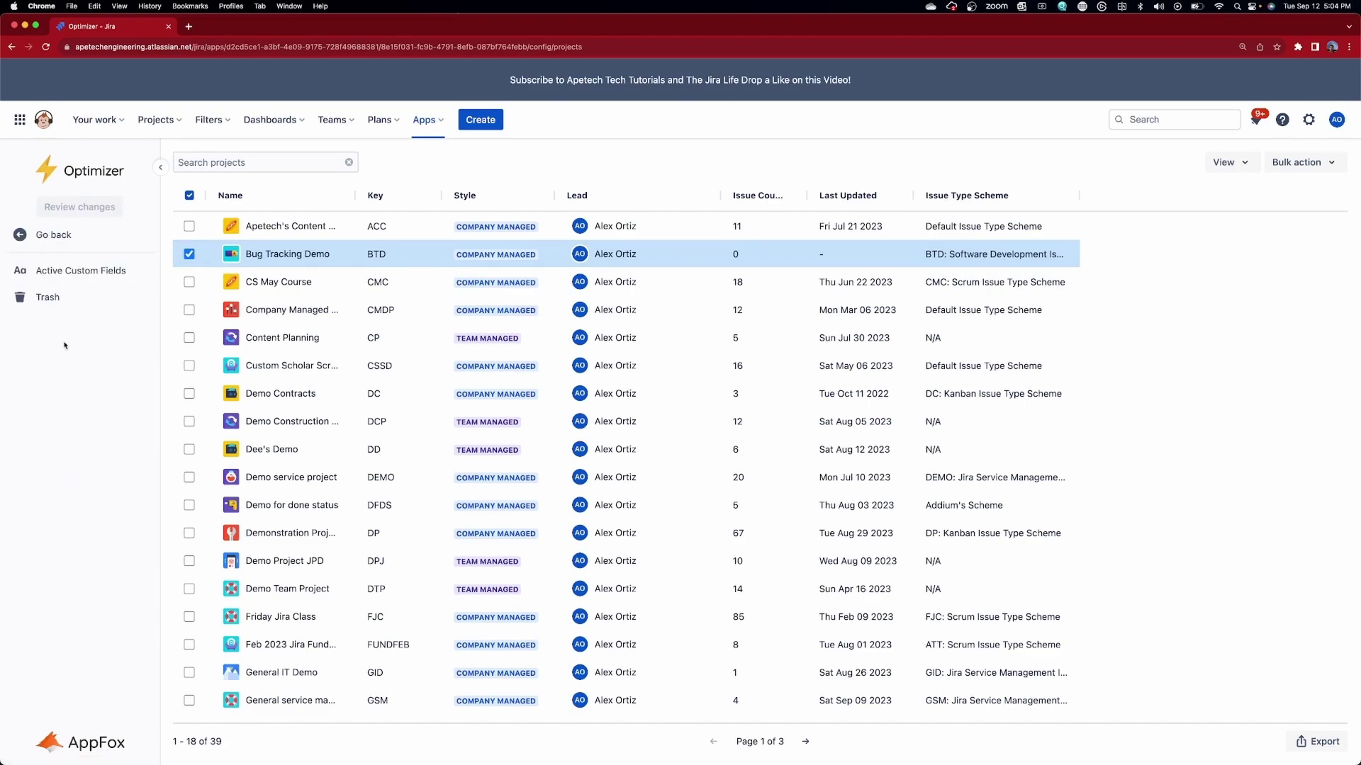
{"action": "left_click", "coordinate": [64, 239]}
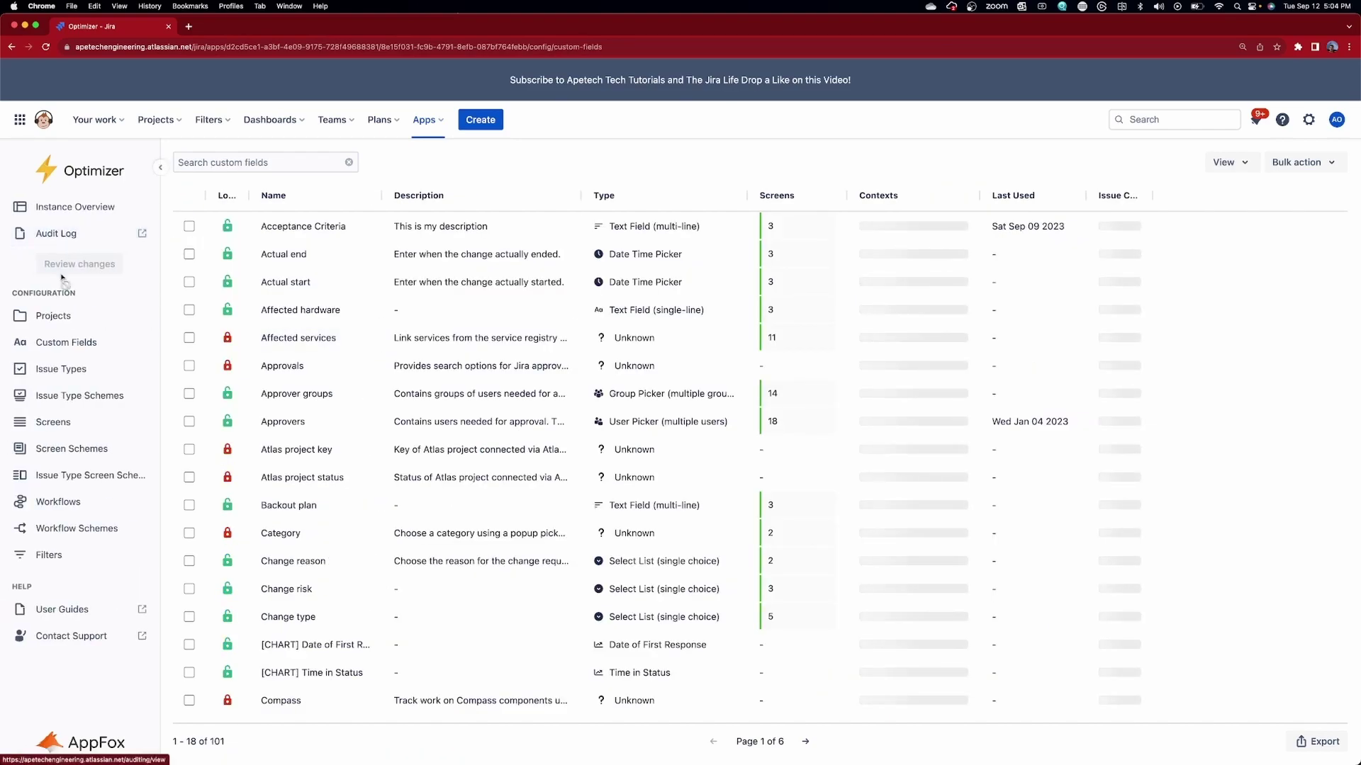
{"action": "left_click", "coordinate": [61, 368]}
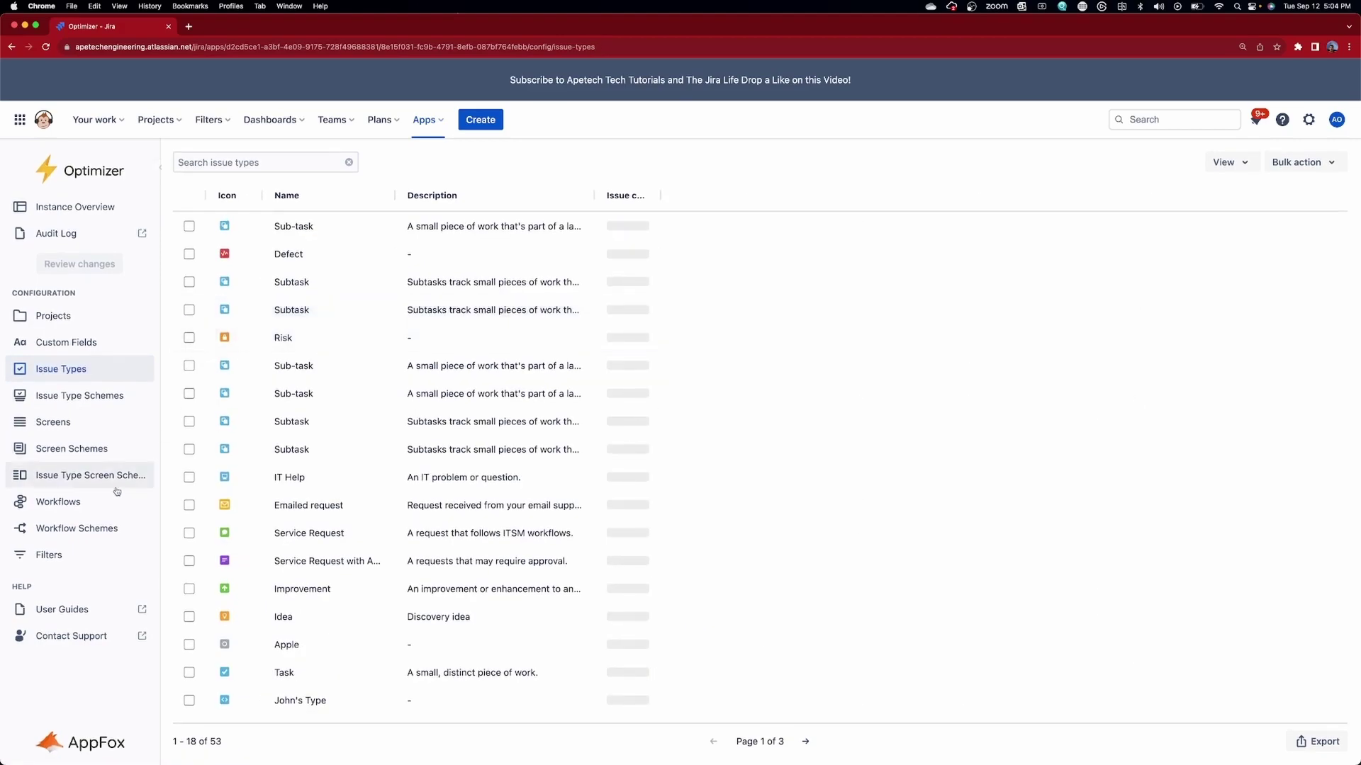
- Open Optimizer's external user guides on docs.appfox.io and look over the documentation overview
{"action": "left_click", "coordinate": [63, 609]}
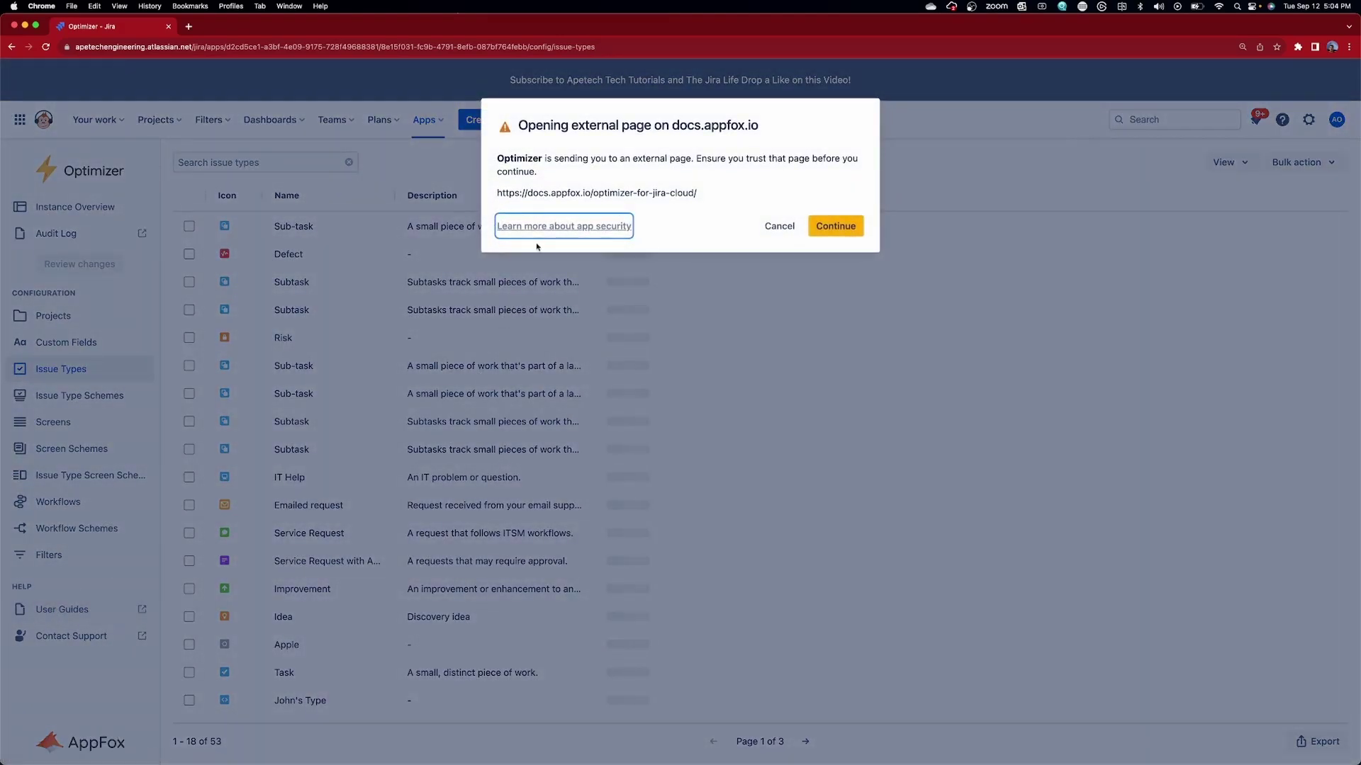
{"action": "left_click_drag", "start_coordinate": [499, 191], "coordinate": [697, 194]}
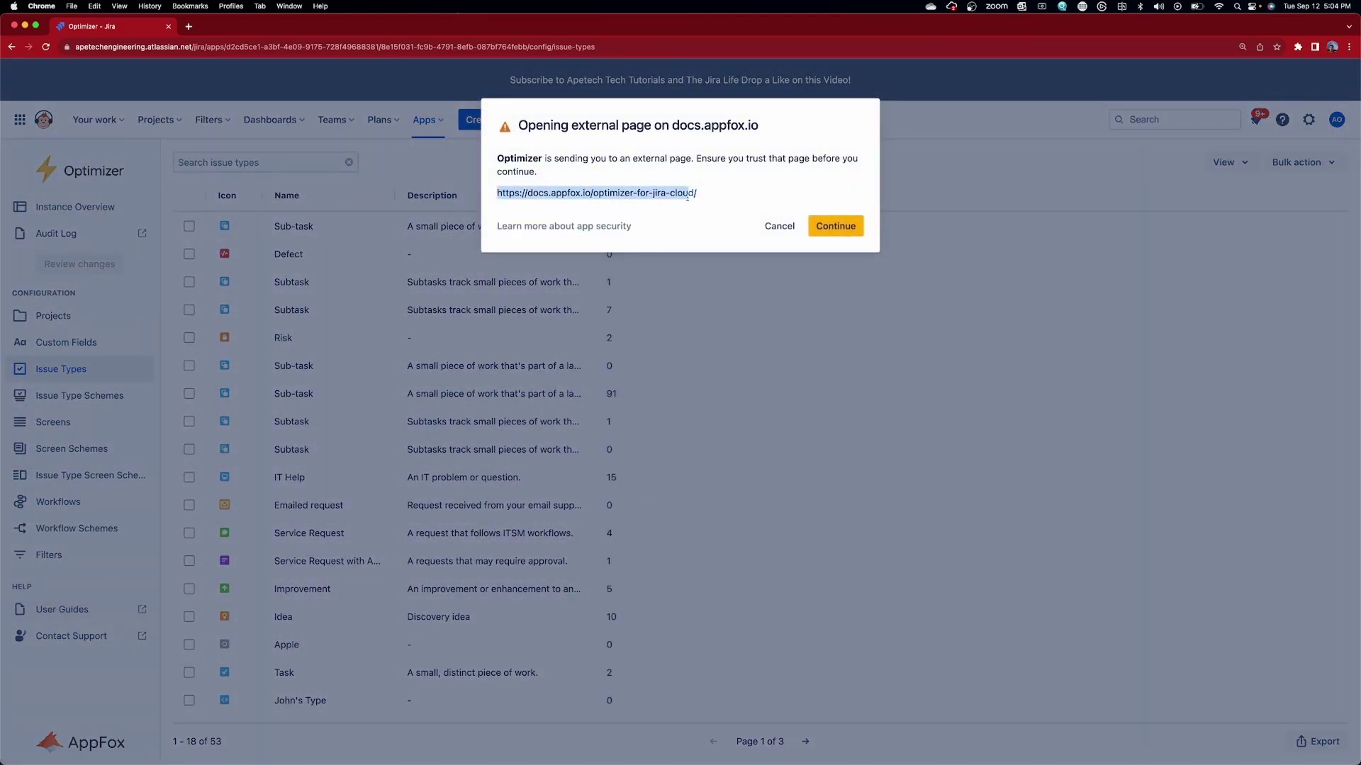
{"action": "left_click", "coordinate": [827, 231]}
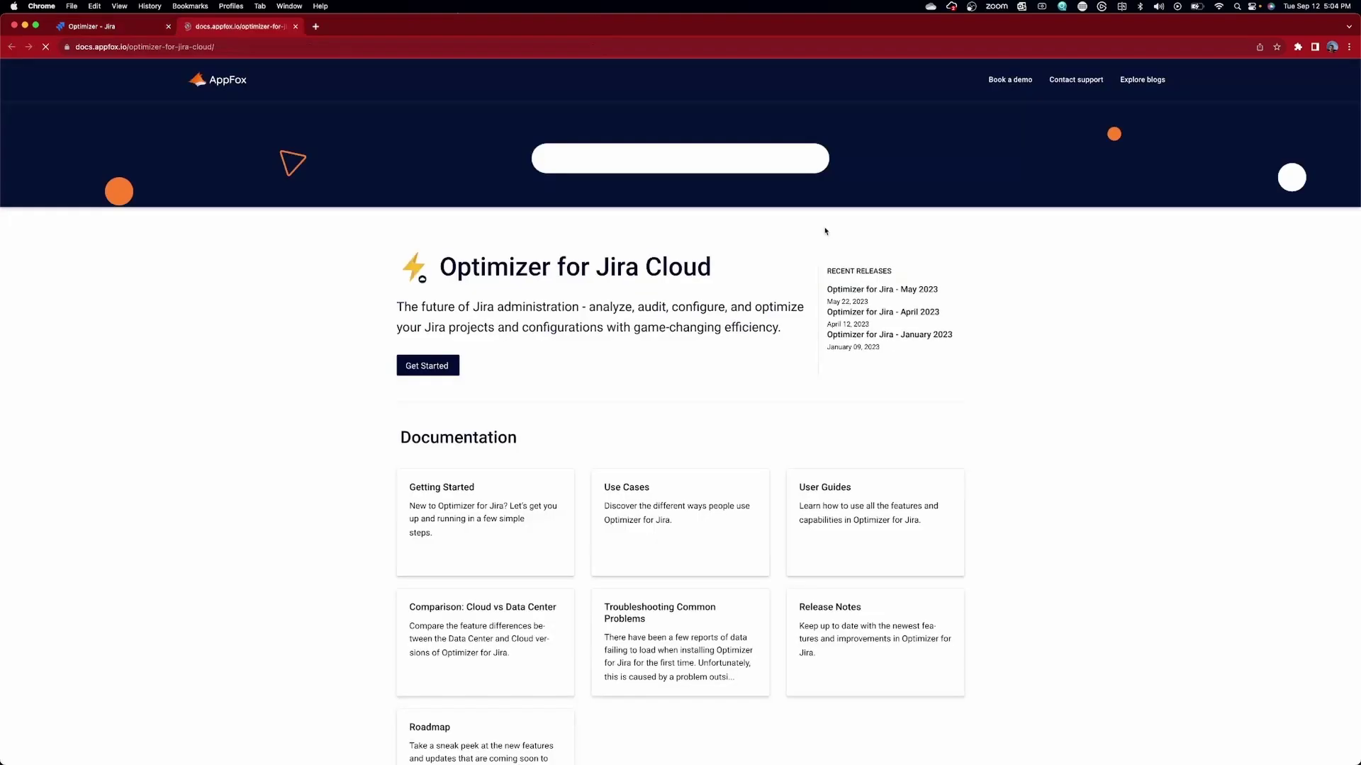
{"action": "scroll", "coordinate": [844, 527], "scroll_direction": "down", "scroll_amount": 3}
{"action": "scroll", "coordinate": [844, 528], "scroll_direction": "up", "scroll_amount": 3}
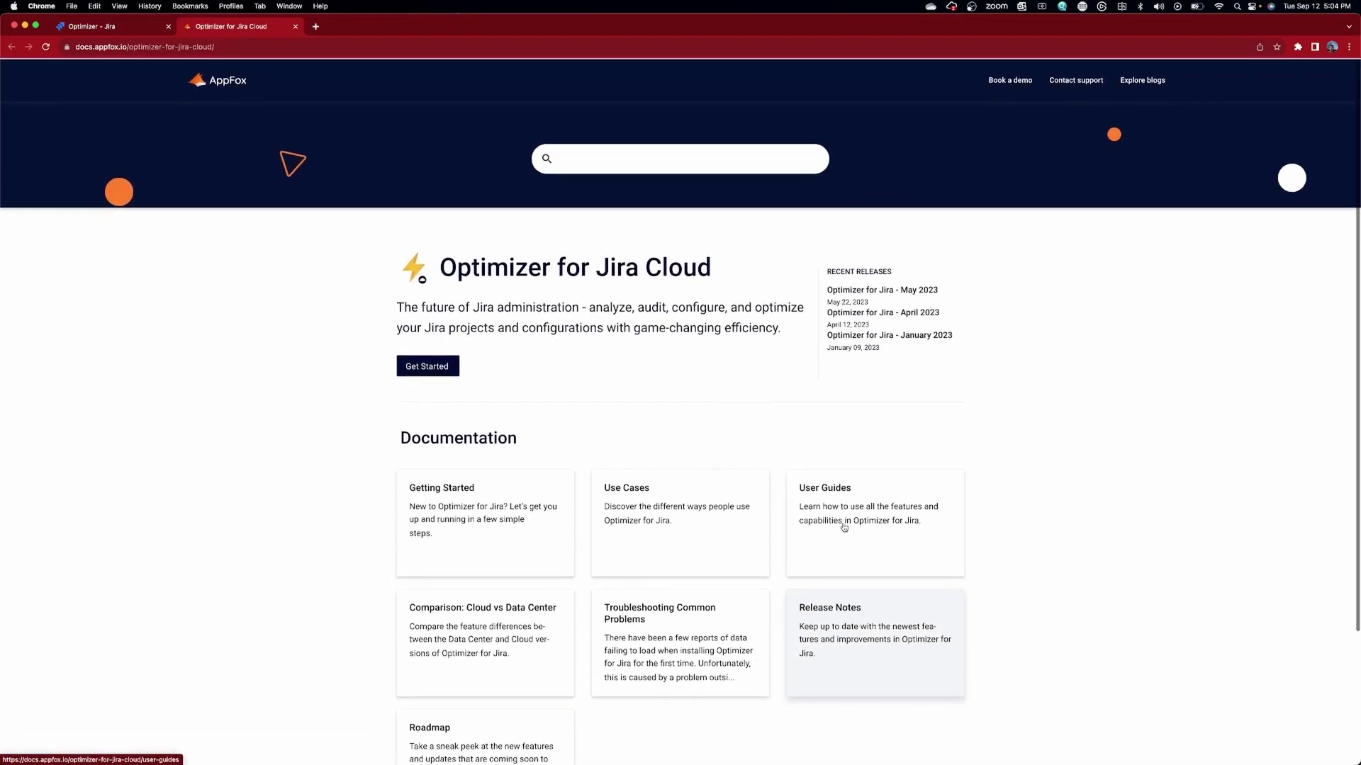
{"action": "scroll", "coordinate": [844, 527], "scroll_direction": "down", "scroll_amount": 1}
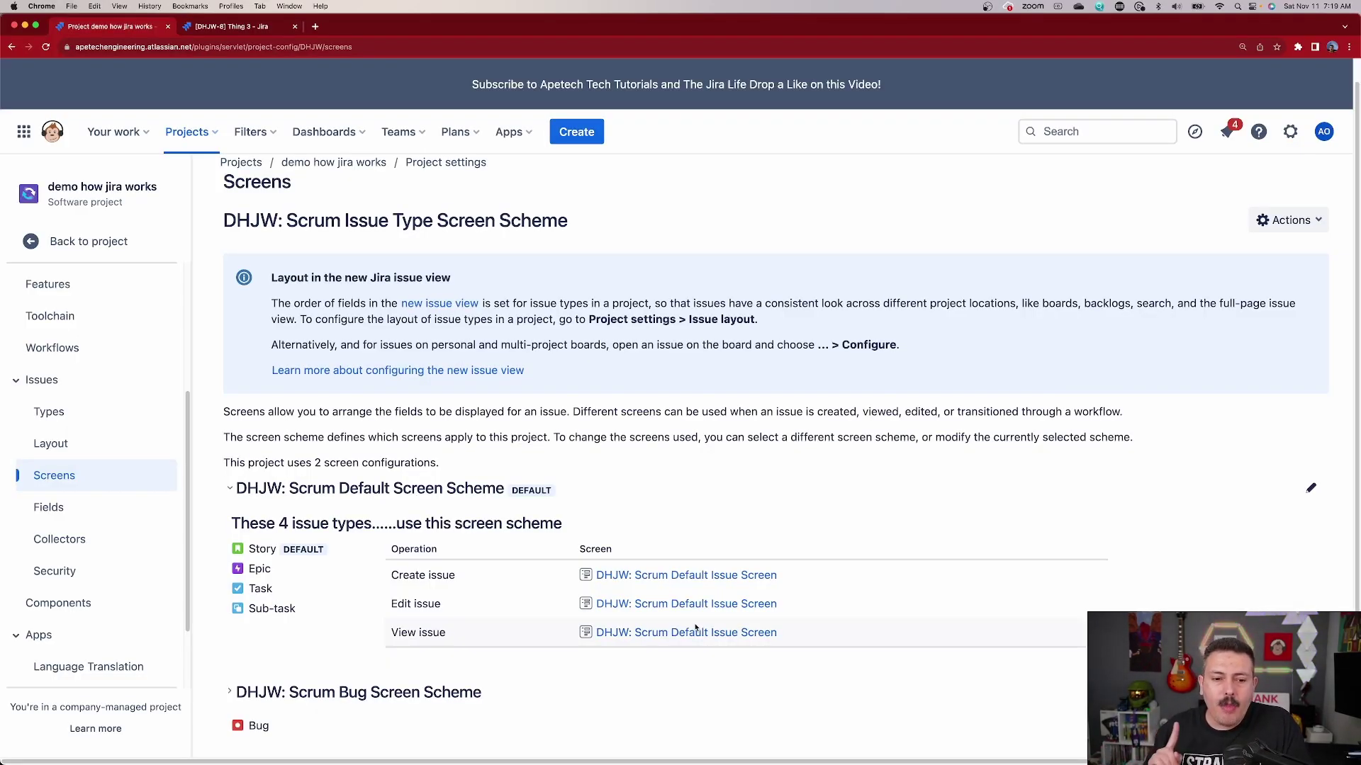
- Open the DHJW: Scrum Default Issue Screen used for creating issues and remove its Labels field
{"action": "left_click", "coordinate": [705, 580]}
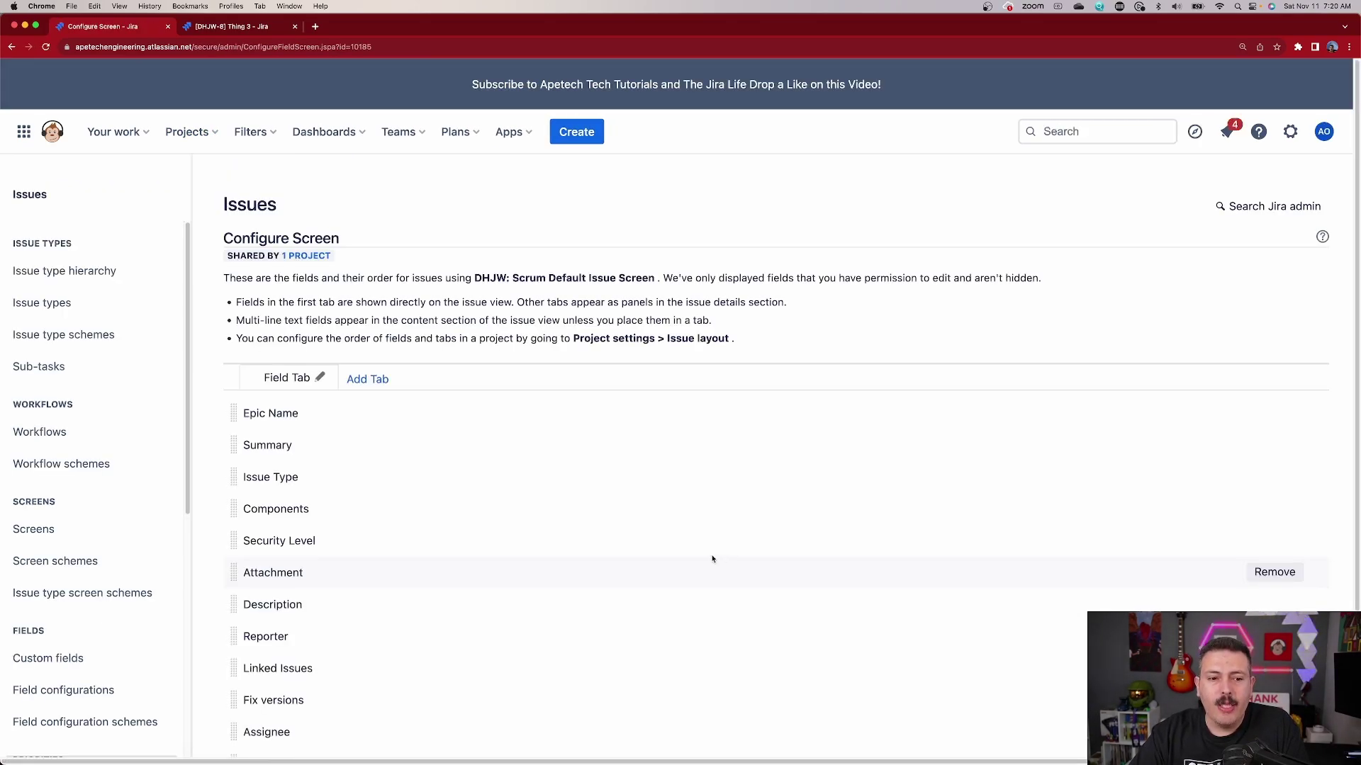
{"action": "scroll", "coordinate": [534, 532], "scroll_direction": "down", "scroll_amount": 3}
{"action": "scroll", "coordinate": [534, 531], "scroll_direction": "down", "scroll_amount": 1}
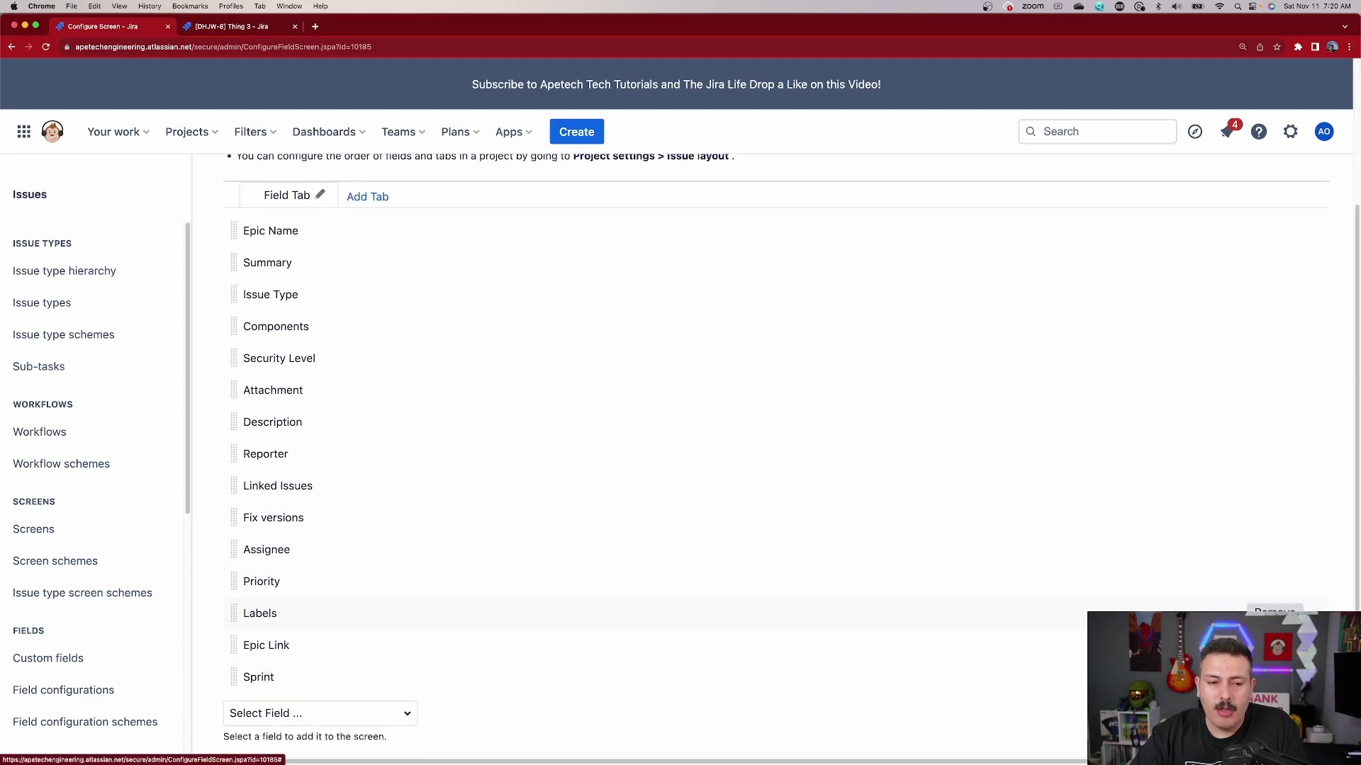
{"action": "left_click", "coordinate": [1273, 611]}
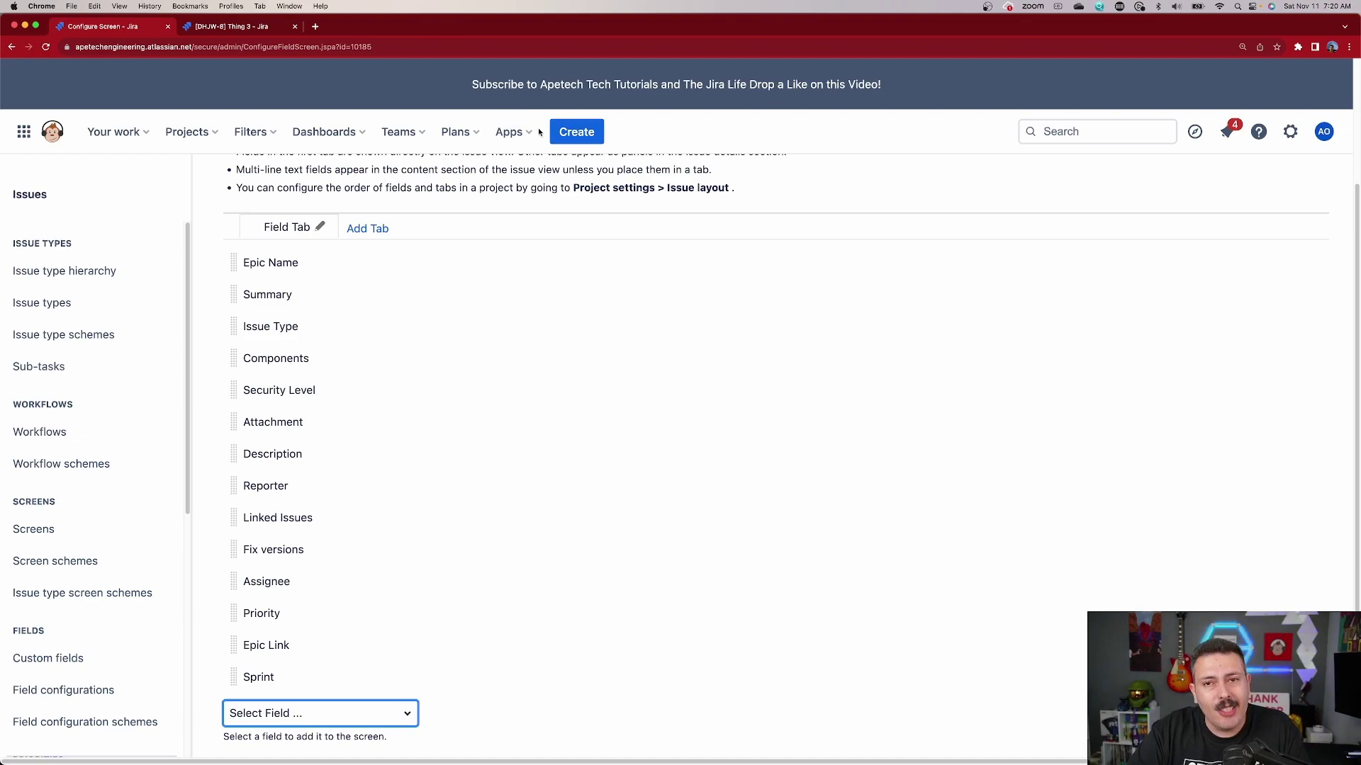
- Open the new-issue form for a Story, check whether Labels is among its fields, and close it without creating anything
{"action": "left_click", "coordinate": [594, 133]}
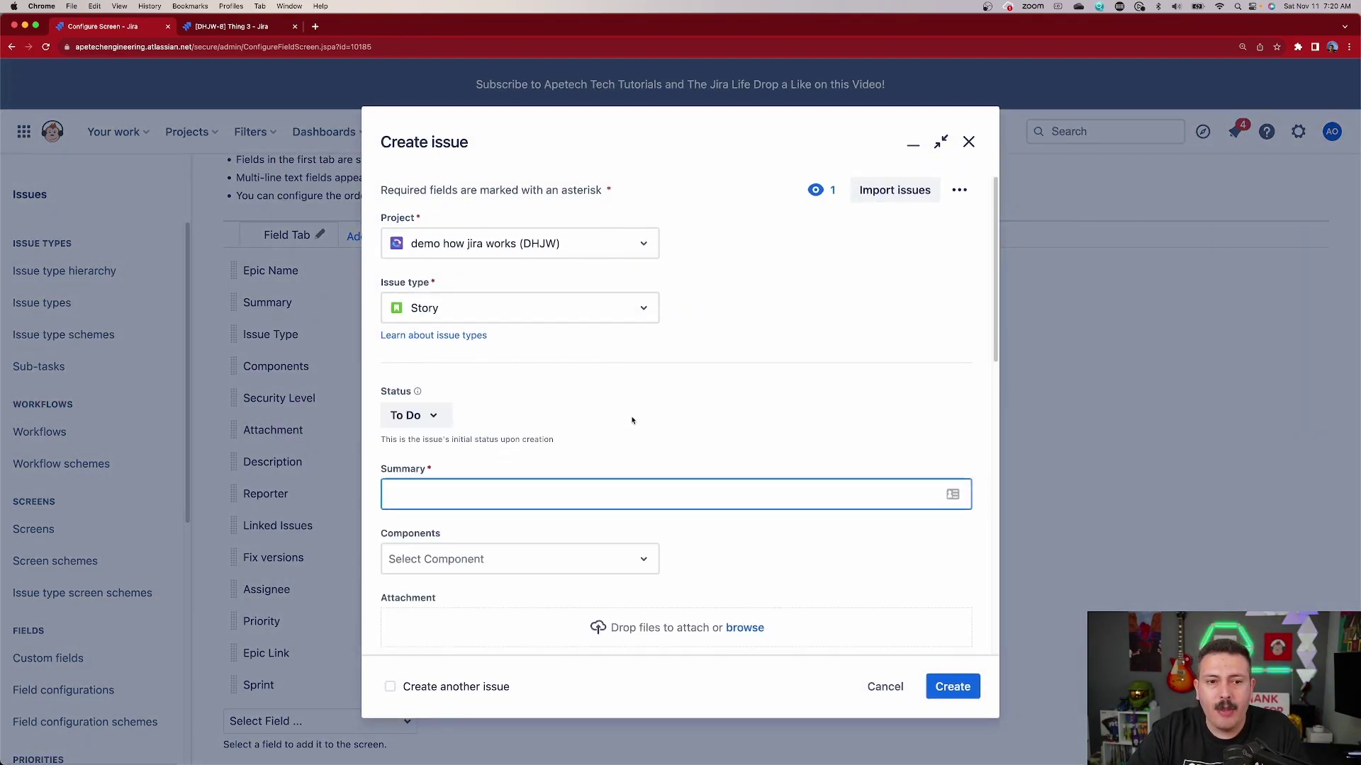
{"action": "scroll", "coordinate": [624, 440], "scroll_direction": "down", "scroll_amount": 10}
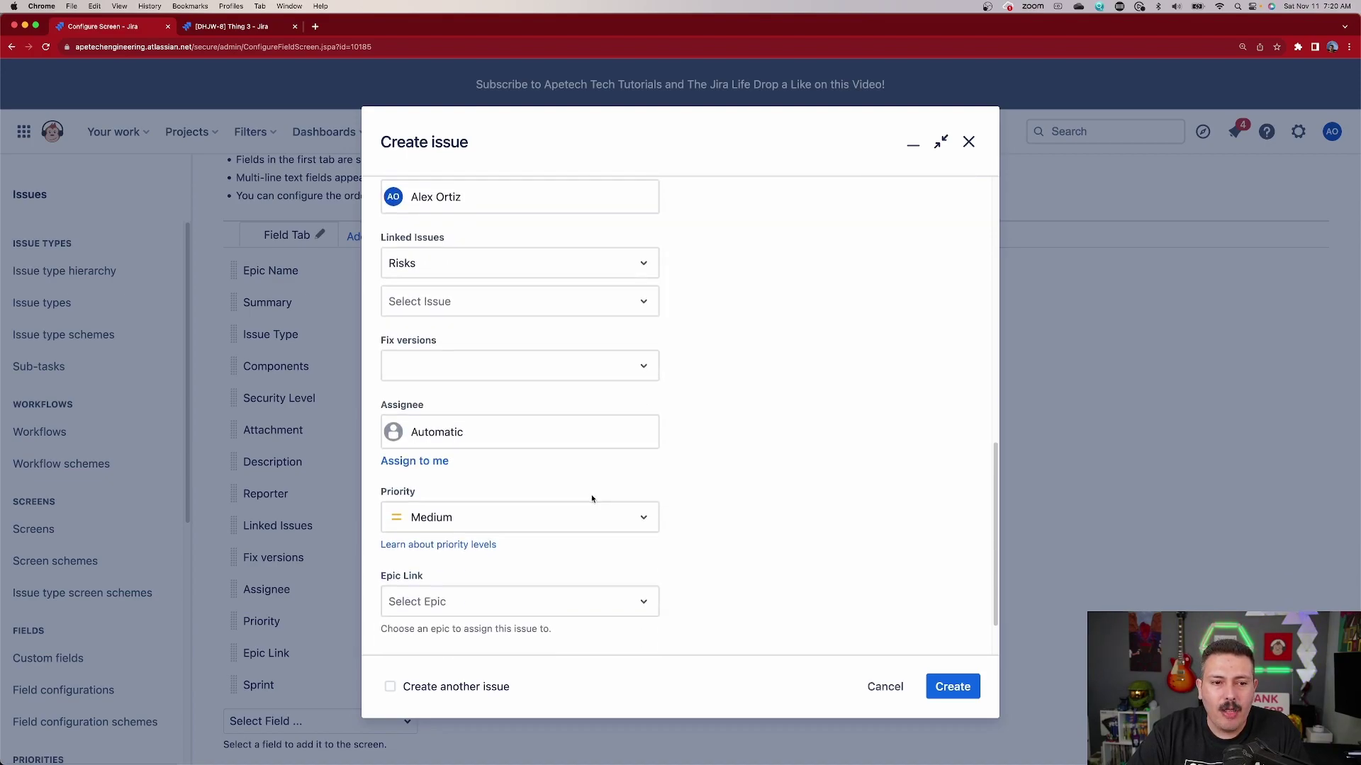
{"action": "scroll", "coordinate": [591, 499], "scroll_direction": "down", "scroll_amount": 2}
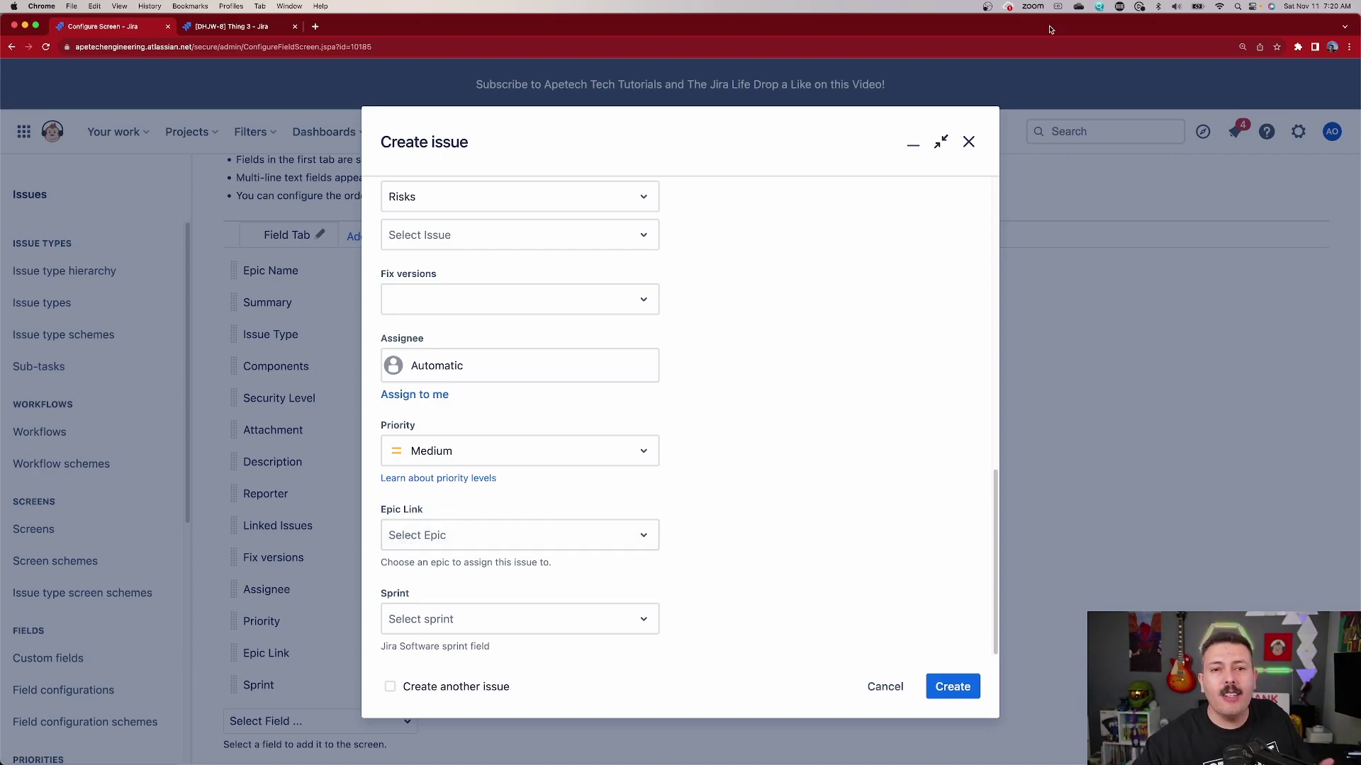
{"action": "left_click", "coordinate": [969, 143]}
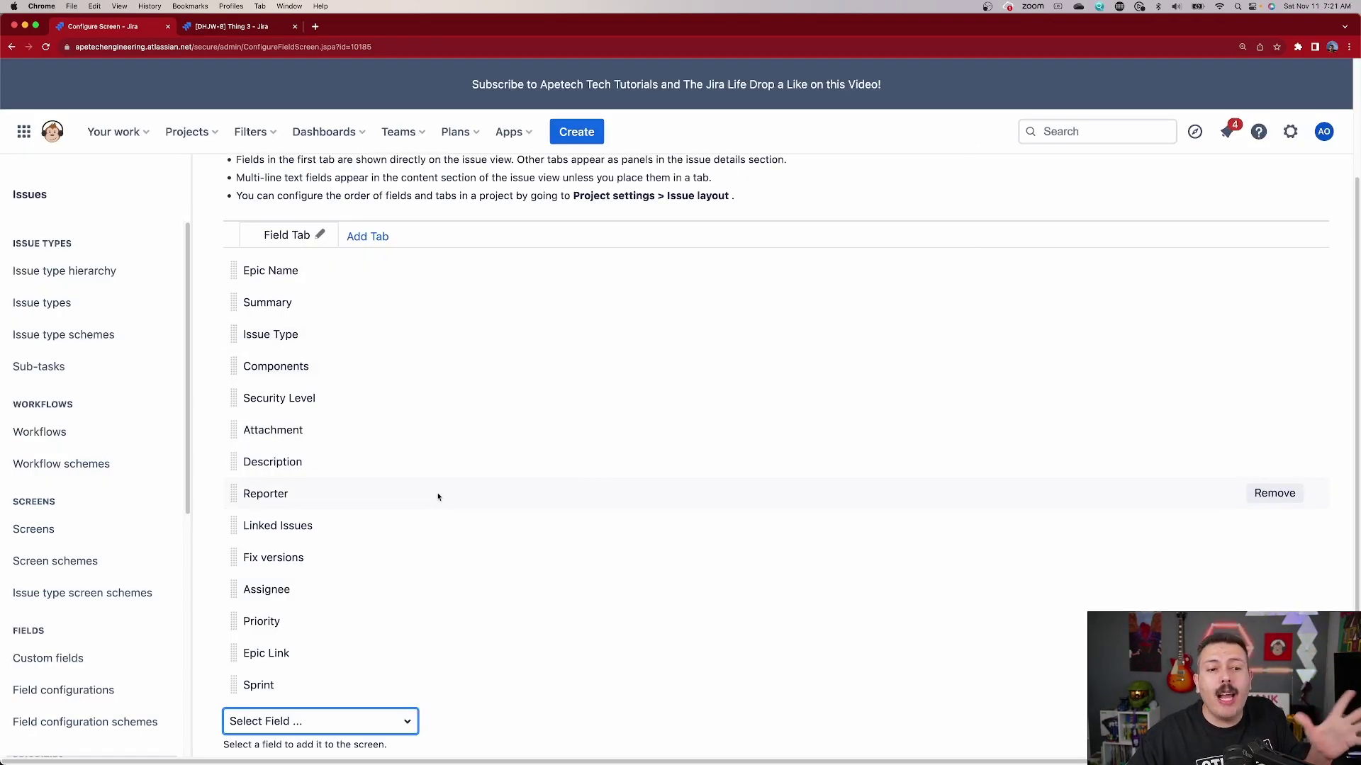
- Return to the project's Screens settings and expand both the Scrum Default and Scrum Bug screen schemes to compare their screens
{"action": "left_click", "coordinate": [15, 49]}
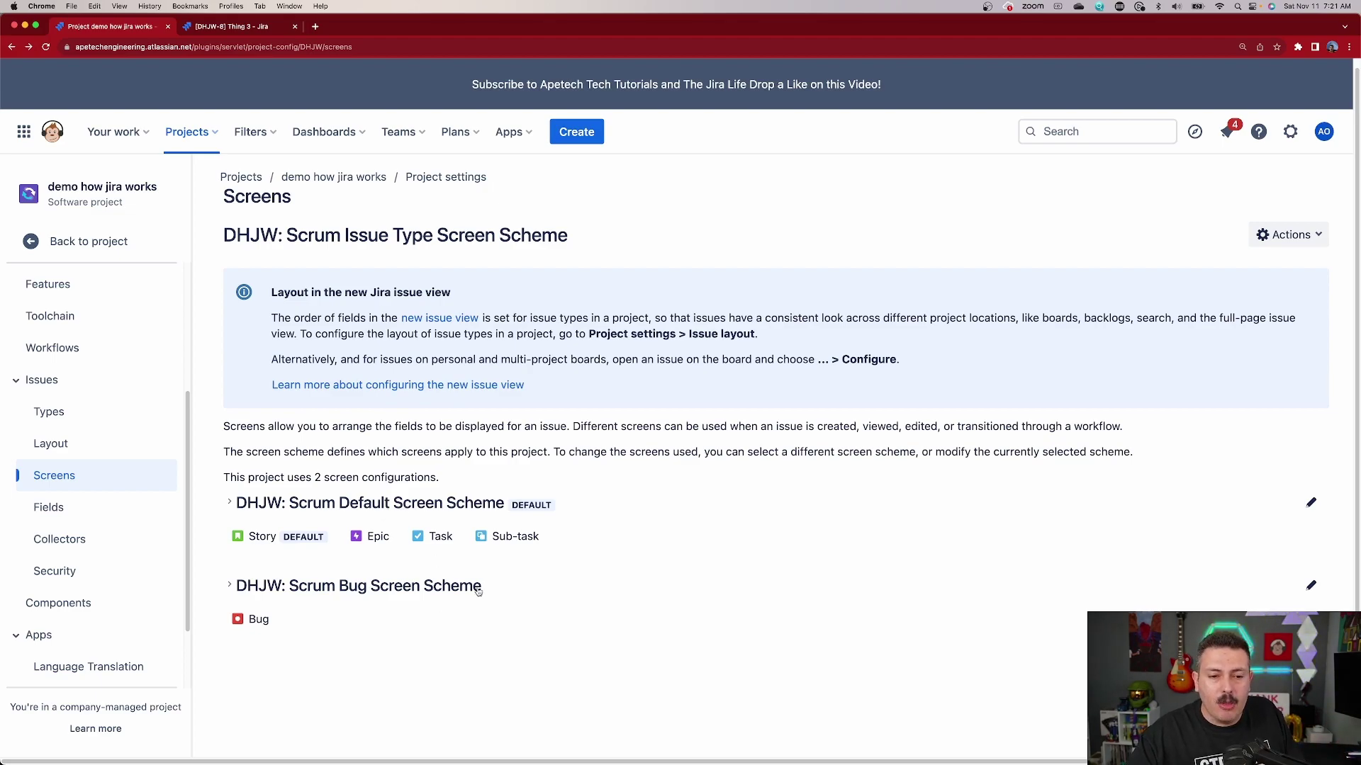
{"action": "left_click", "coordinate": [229, 503]}
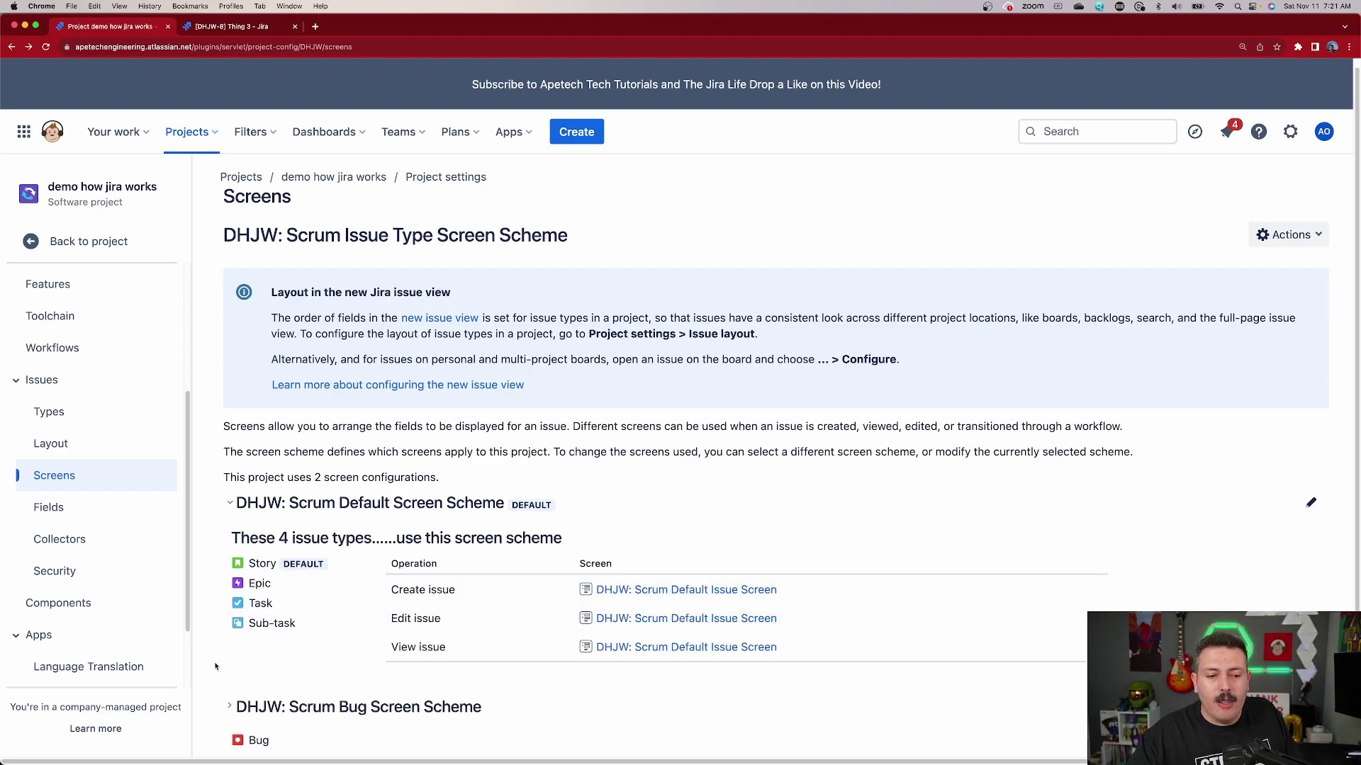
{"action": "left_click", "coordinate": [230, 708]}
{"action": "scroll", "coordinate": [454, 706], "scroll_direction": "down", "scroll_amount": 2}
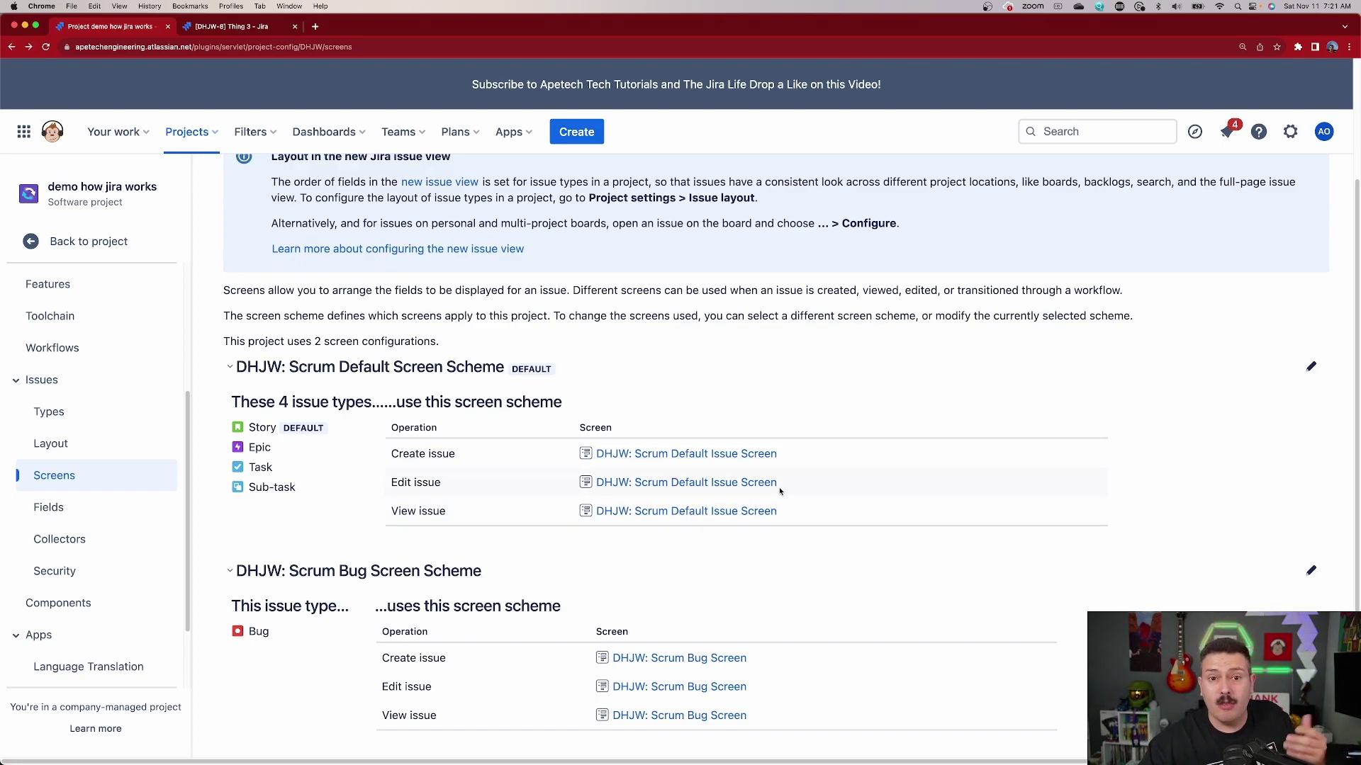
- Recheck the fields offered when creating an issue, through to Sprint, and cancel the form
{"action": "left_click", "coordinate": [576, 132]}
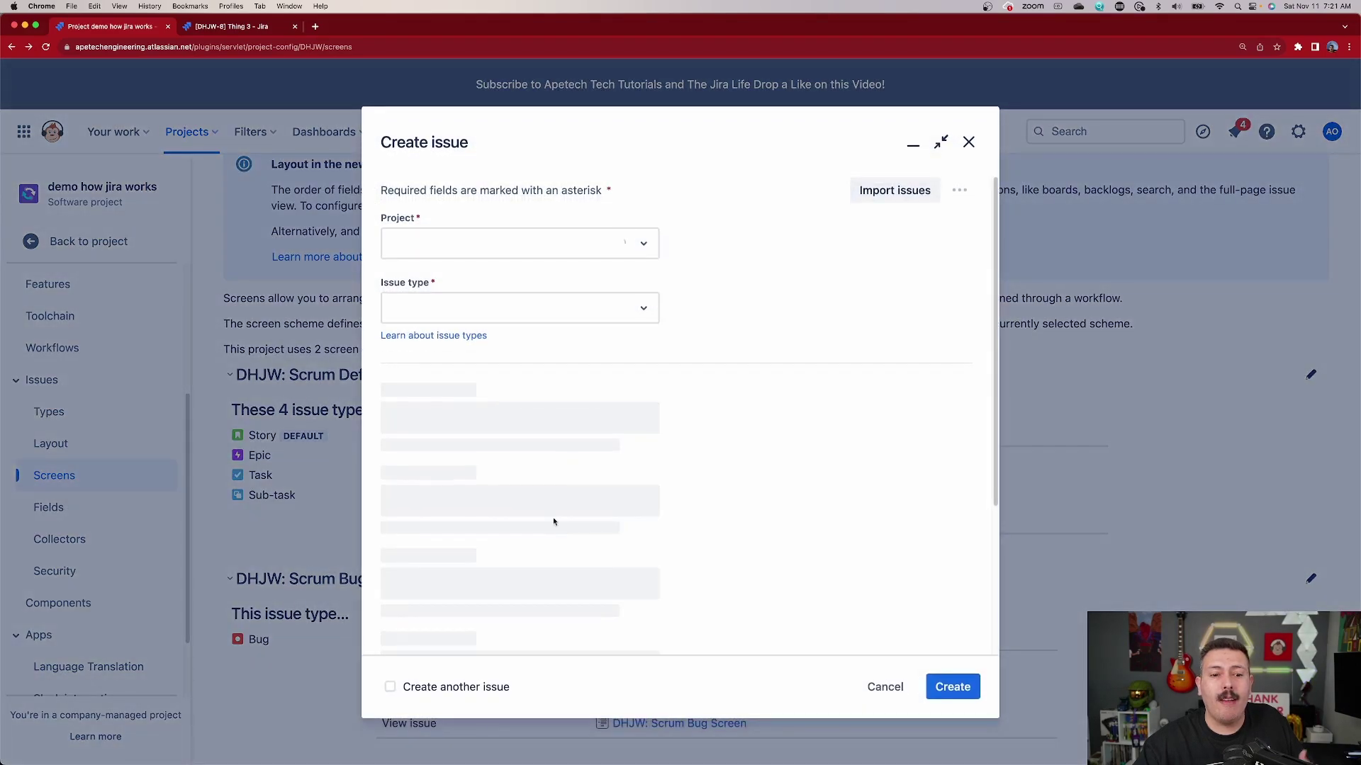
{"action": "scroll", "coordinate": [554, 546], "scroll_direction": "down", "scroll_amount": 8}
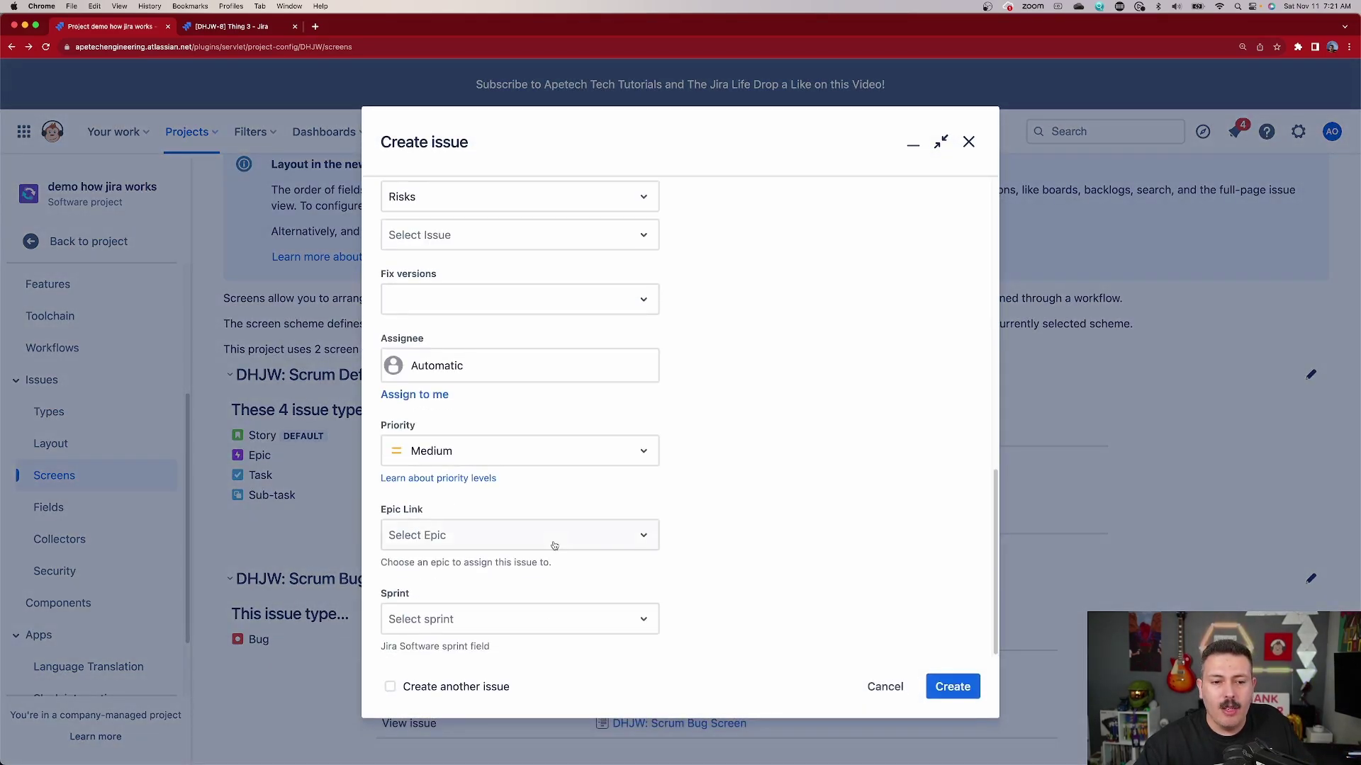
{"action": "left_click", "coordinate": [872, 685]}
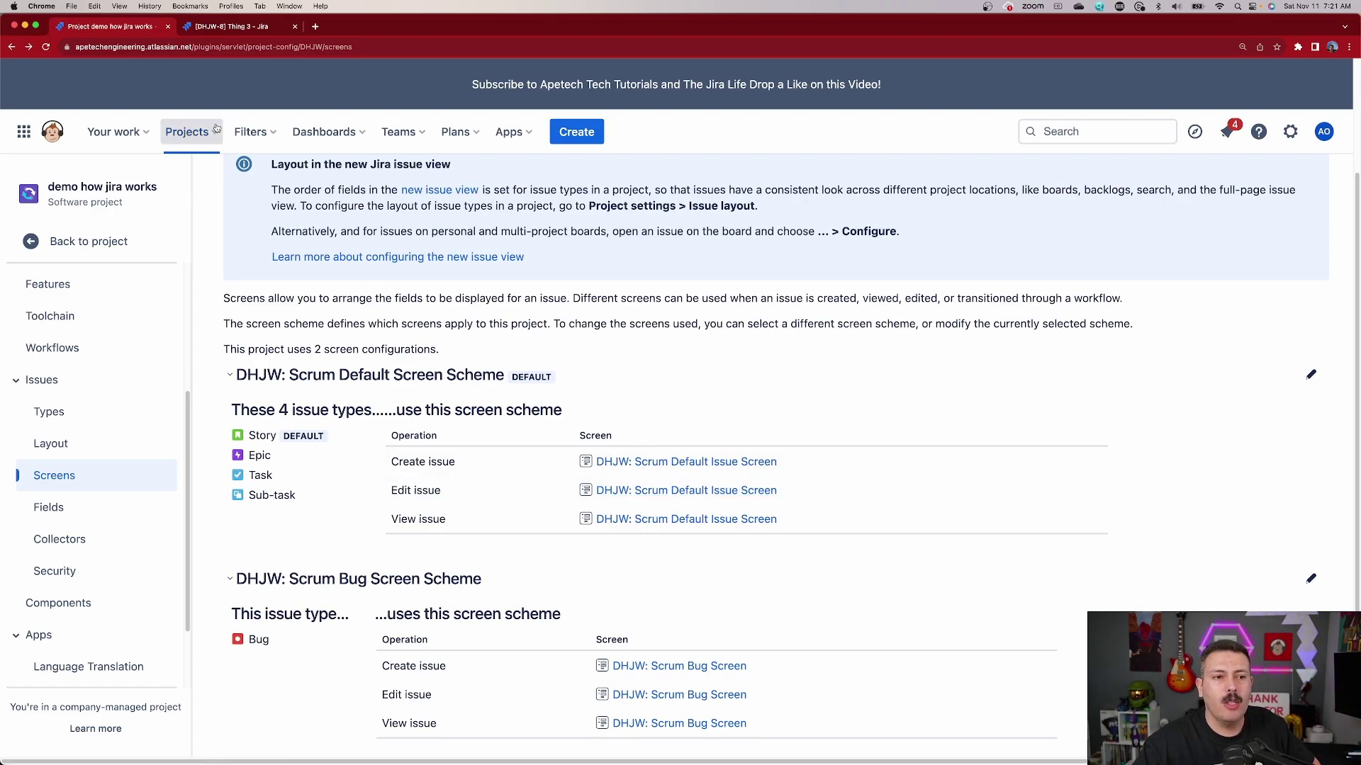
- Go back to the DHJW board, open issue Thing 3 and examine which detail fields it shows
{"action": "left_click", "coordinate": [85, 242]}
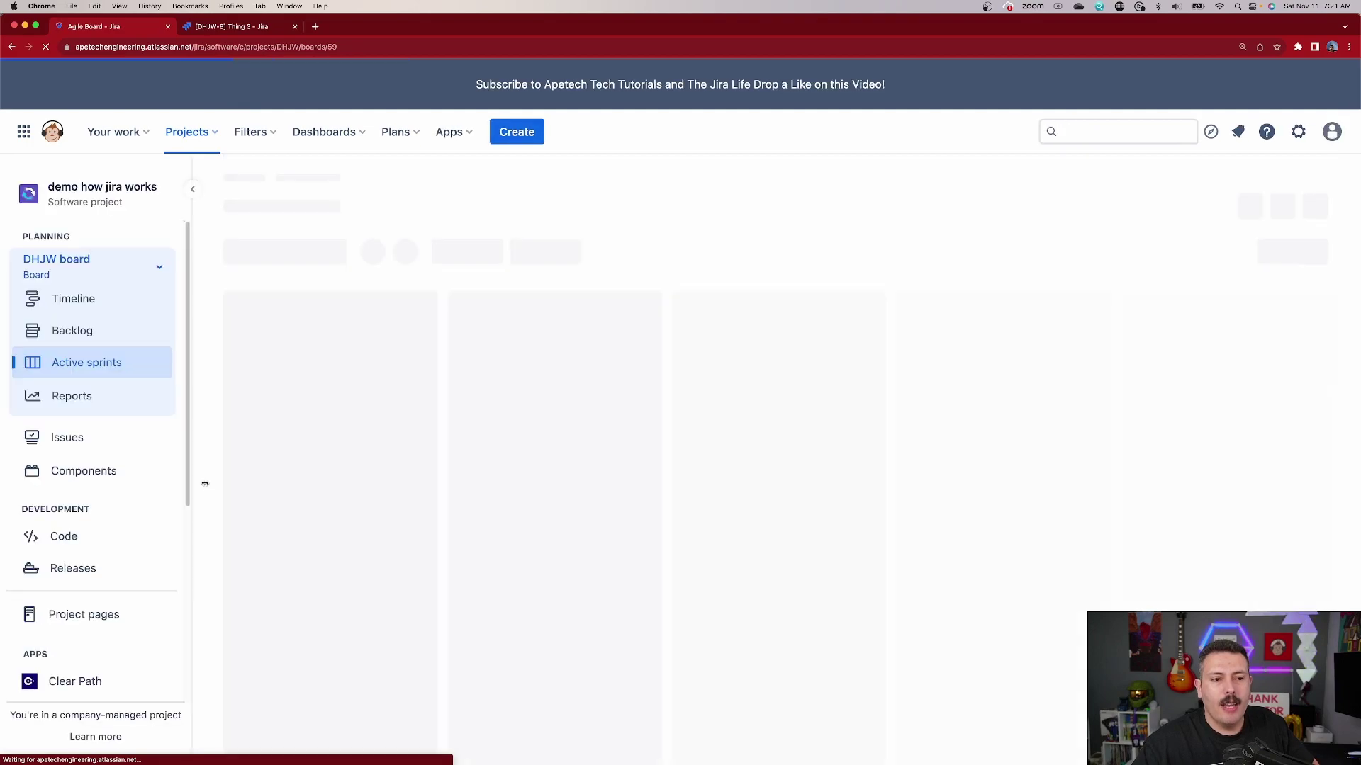
{"action": "left_click", "coordinate": [437, 380]}
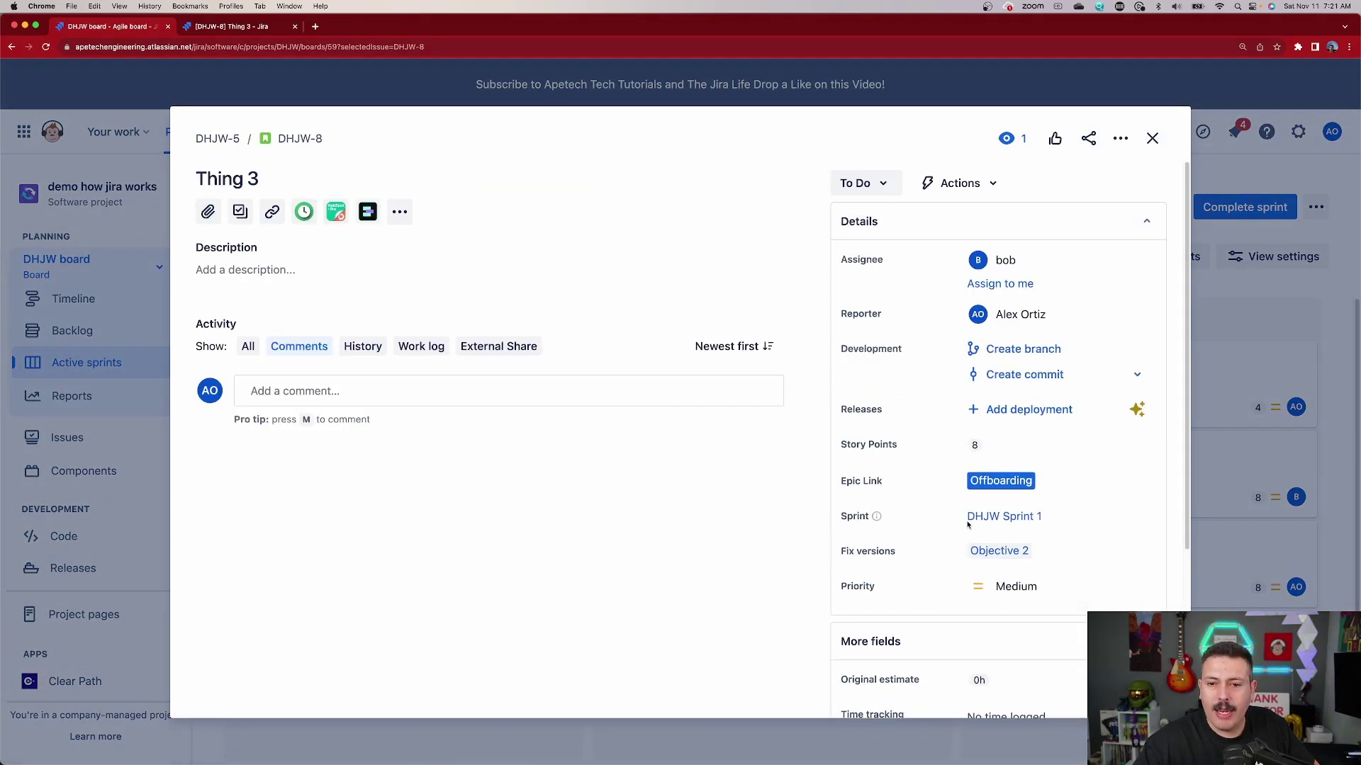
{"action": "scroll", "coordinate": [1017, 449], "scroll_direction": "down", "scroll_amount": 5}
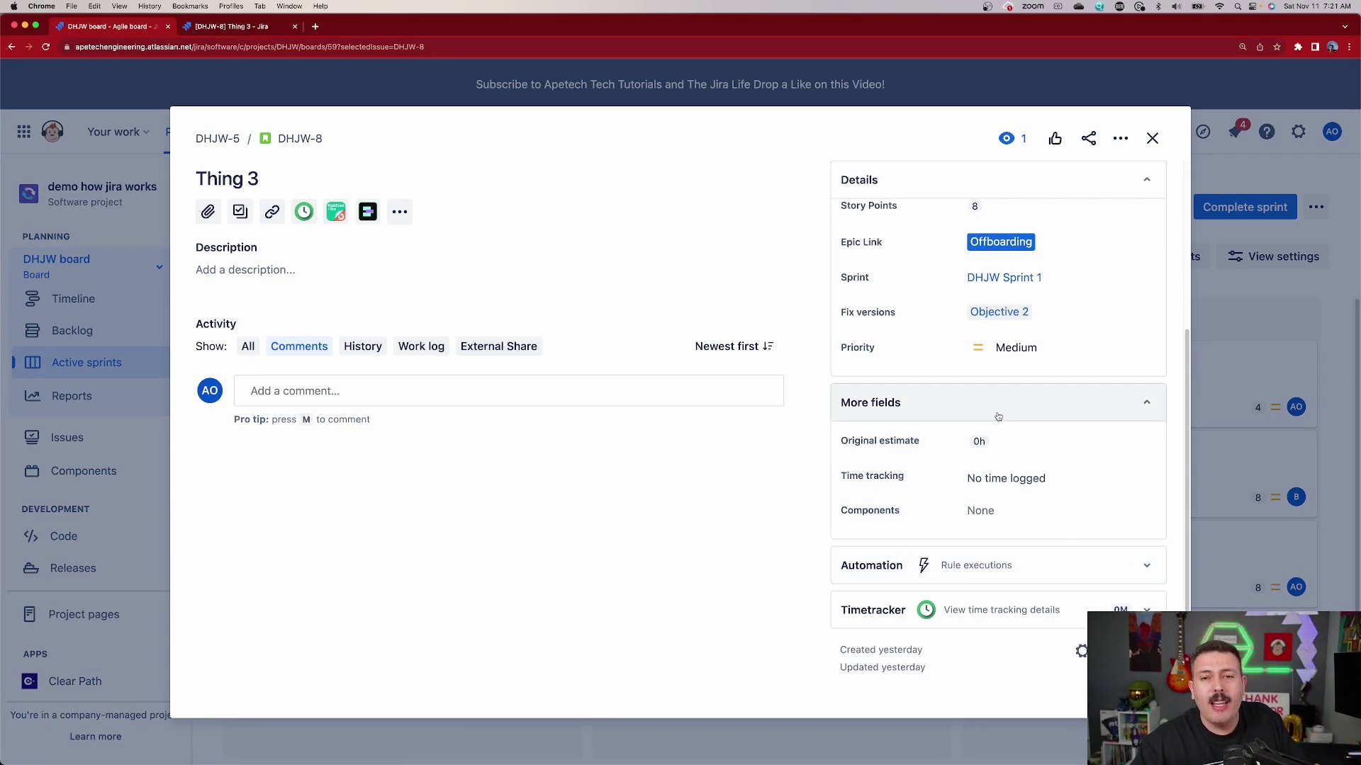
{"action": "scroll", "coordinate": [1002, 467], "scroll_direction": "up", "scroll_amount": 5}
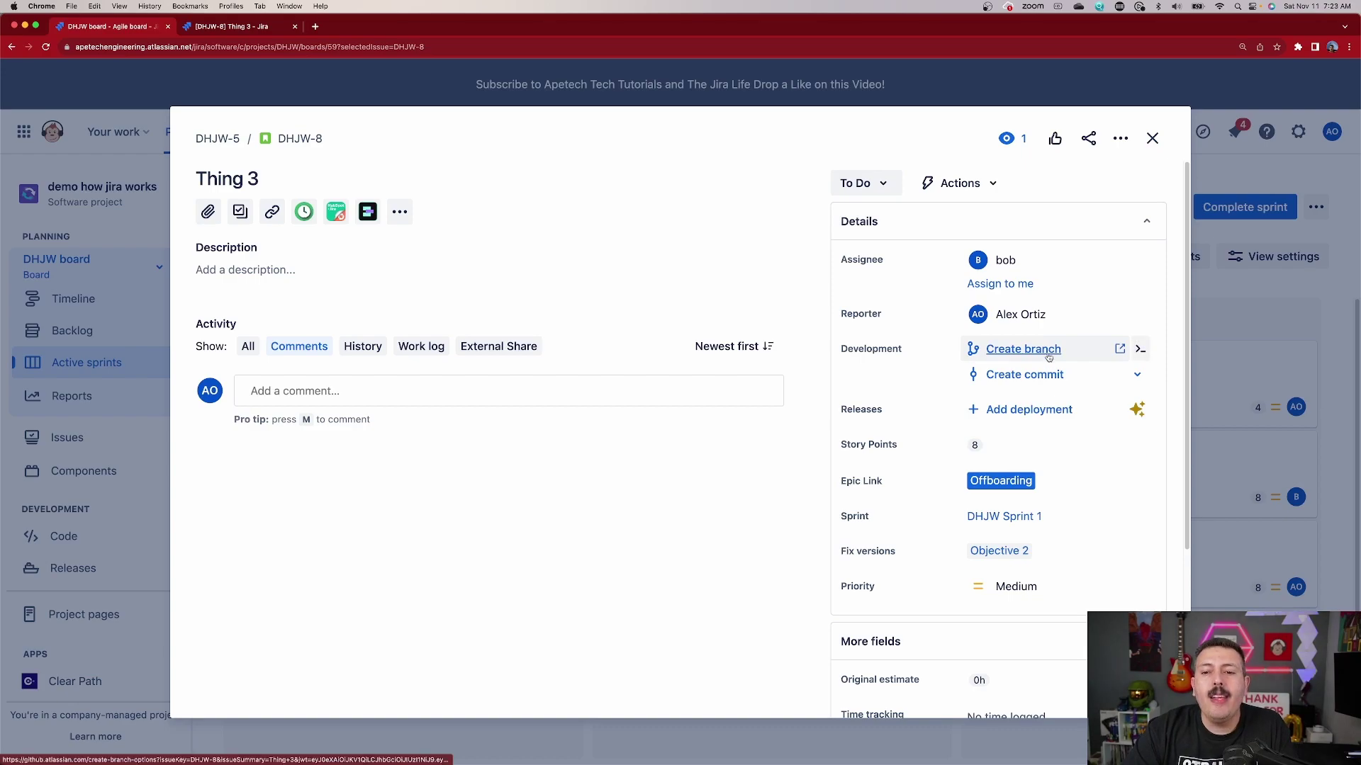
- Close the issue and open the issue Layout page in the project settings
{"action": "left_click", "coordinate": [1151, 138]}
{"action": "scroll", "coordinate": [39, 521], "scroll_direction": "down", "scroll_amount": 5}
{"action": "left_click", "coordinate": [66, 674]}
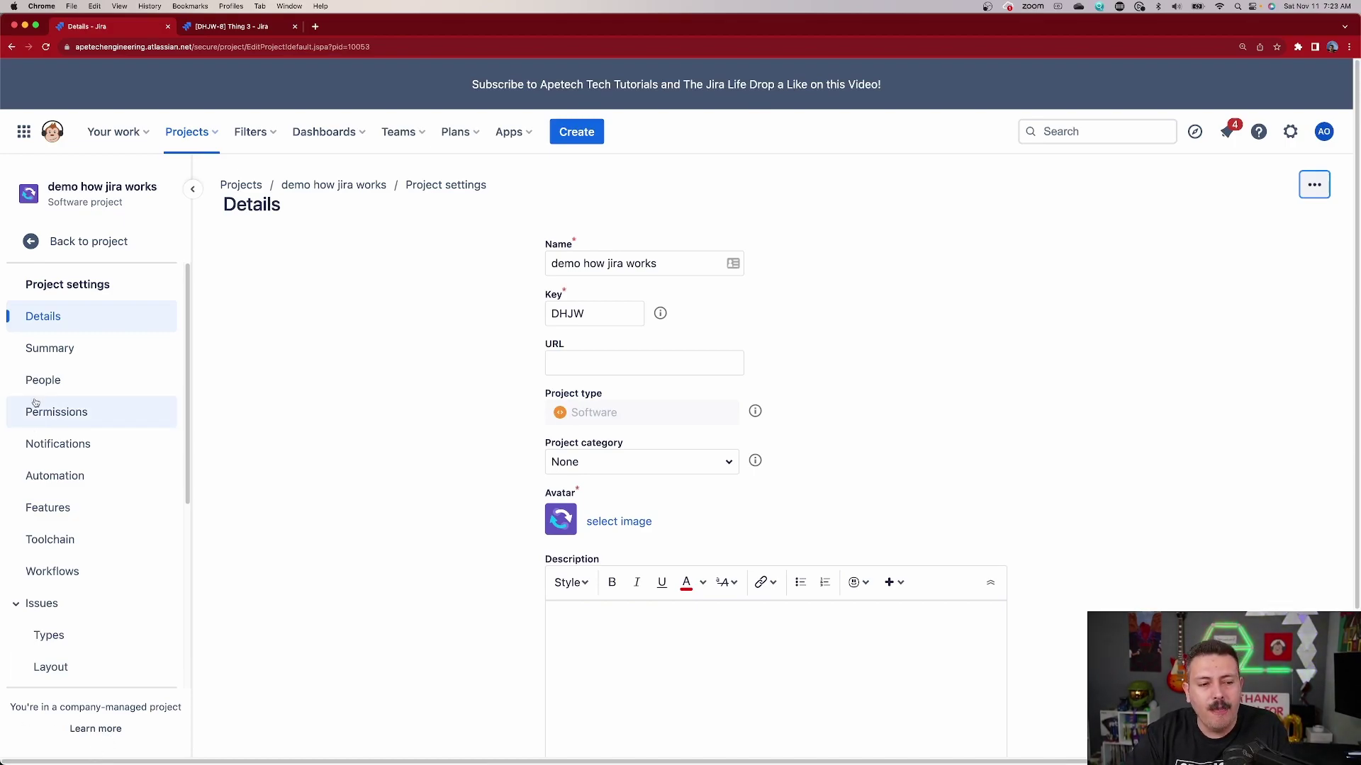
{"action": "scroll", "coordinate": [39, 621], "scroll_direction": "down", "scroll_amount": 3}
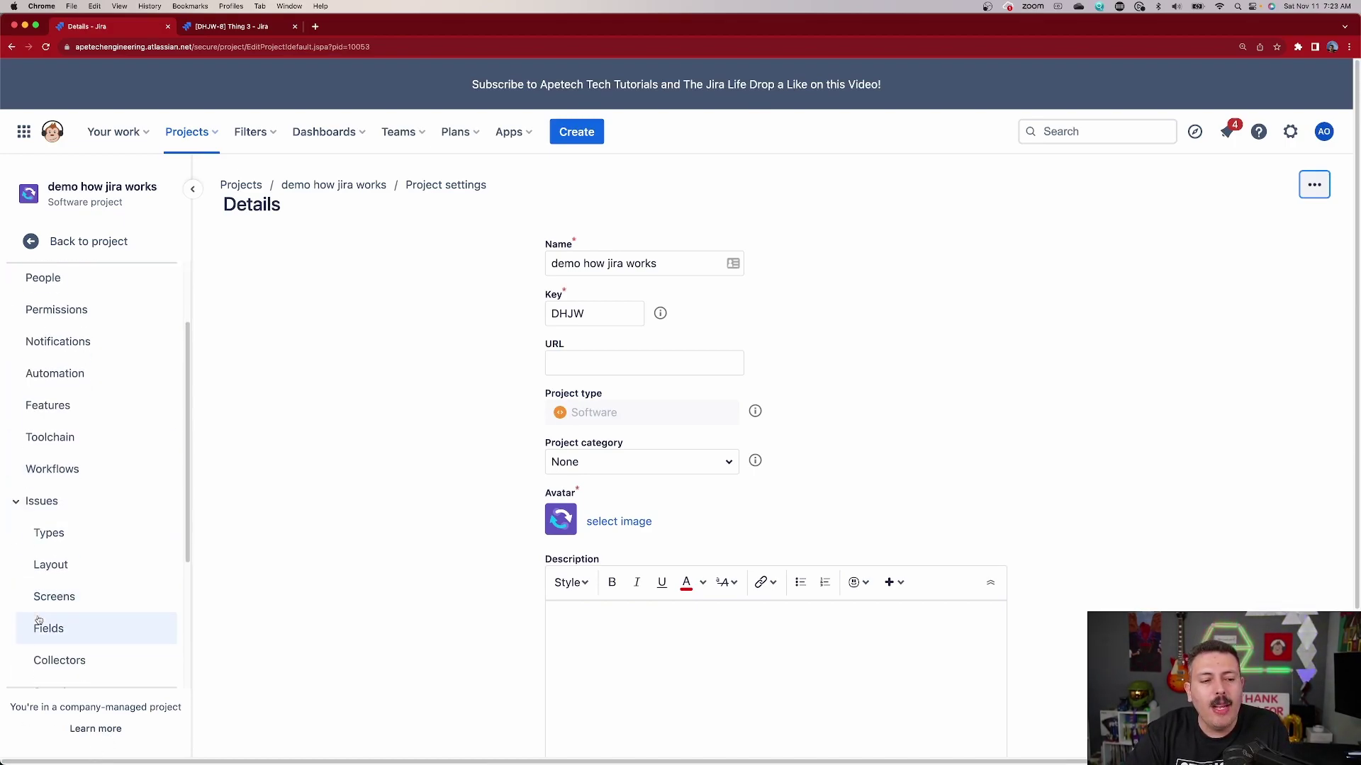
{"action": "left_click", "coordinate": [61, 571]}
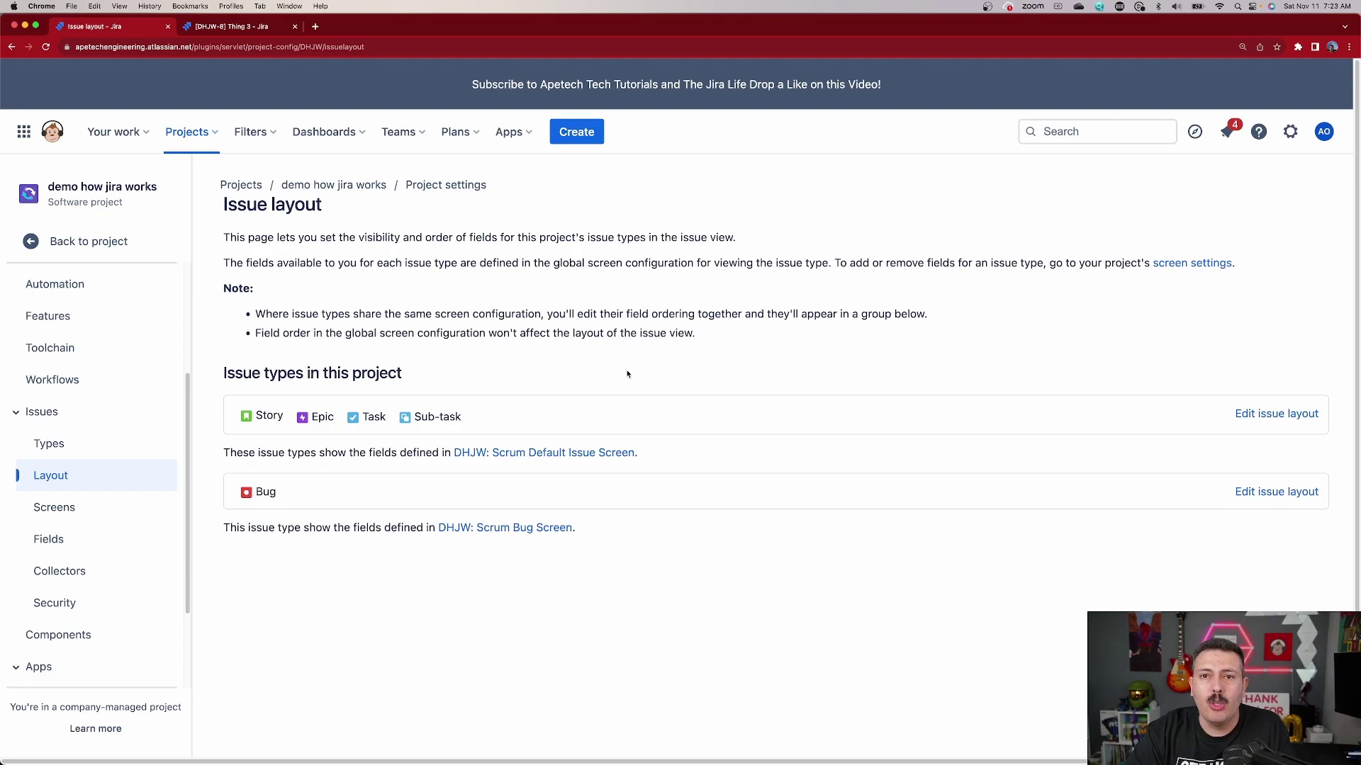
- Open the Scrum Default Issue Screen layout from issue Thing 3's configuration option and again from the project's issue layout settings
{"action": "left_click", "coordinate": [232, 26]}
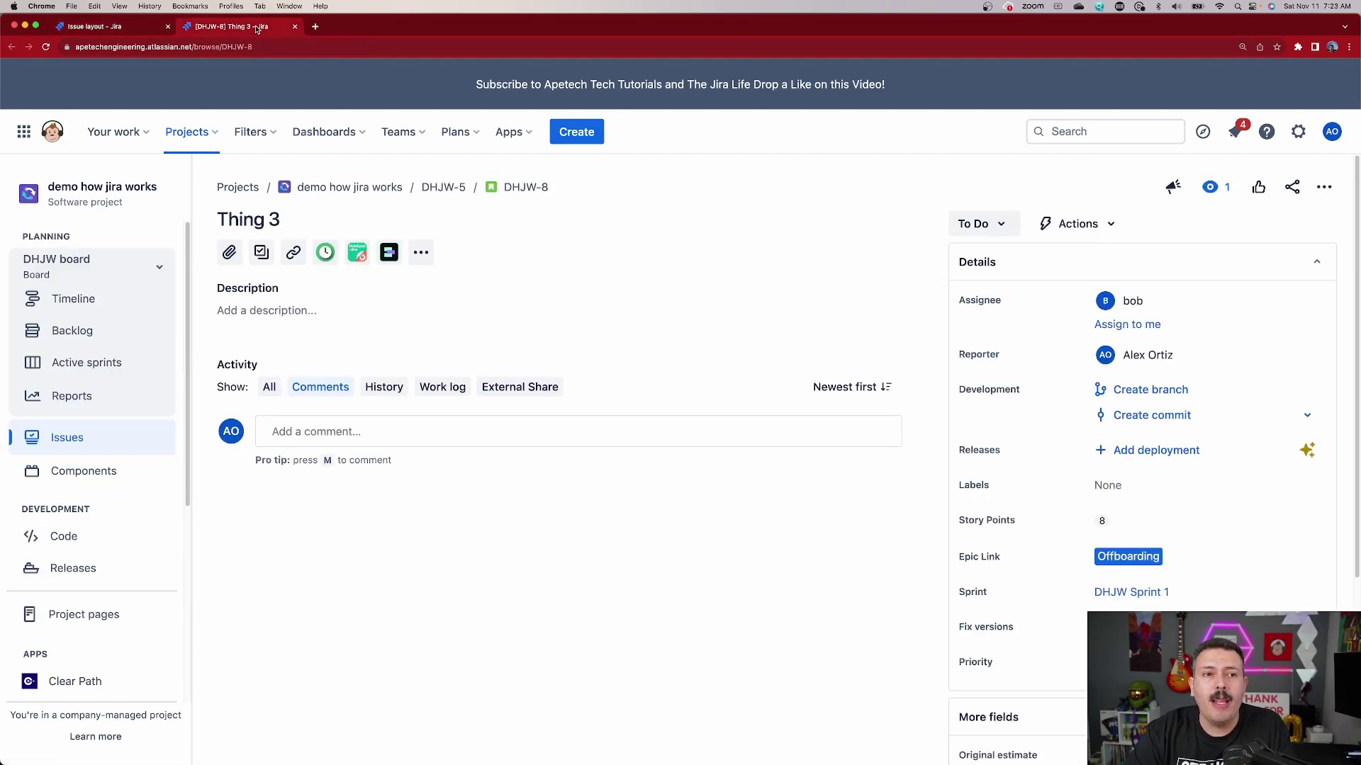
{"action": "scroll", "coordinate": [1081, 465], "scroll_direction": "down", "scroll_amount": 5}
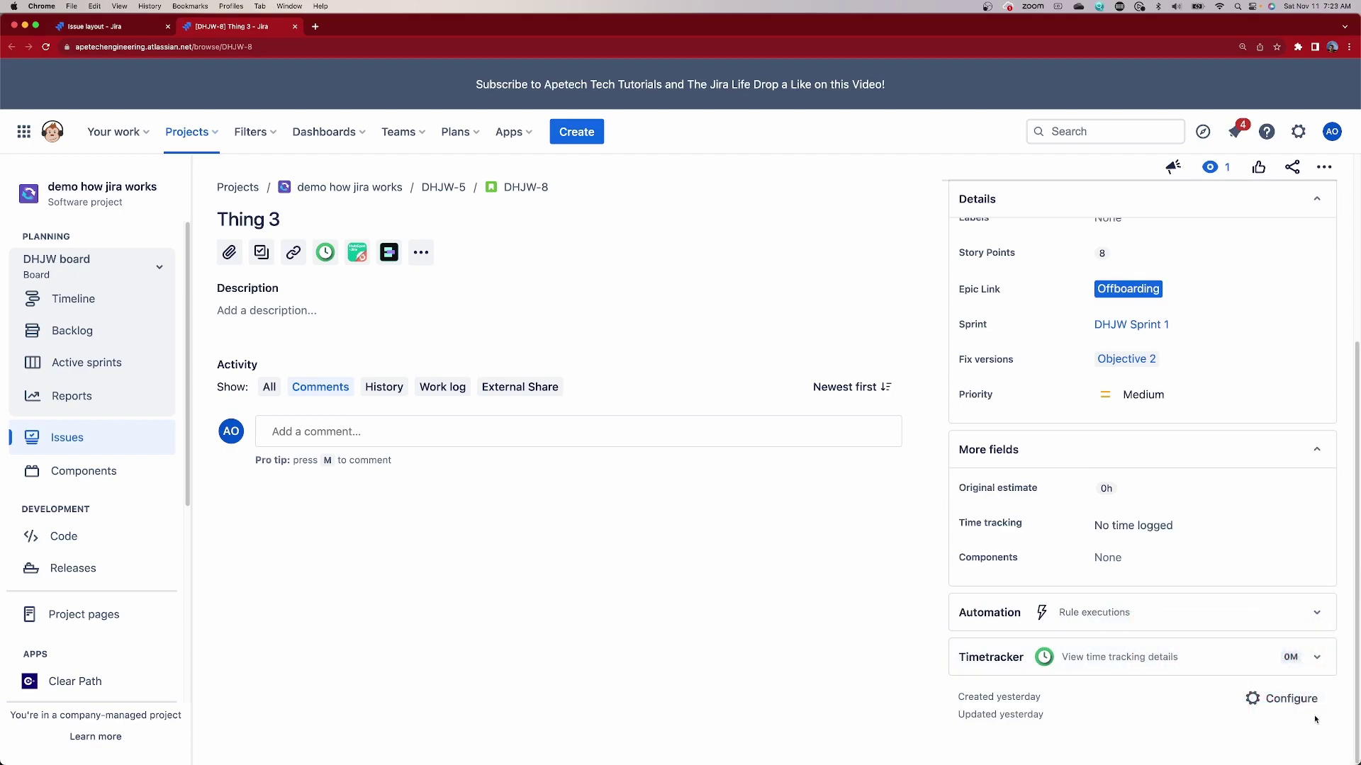
{"action": "left_click", "coordinate": [1287, 705]}
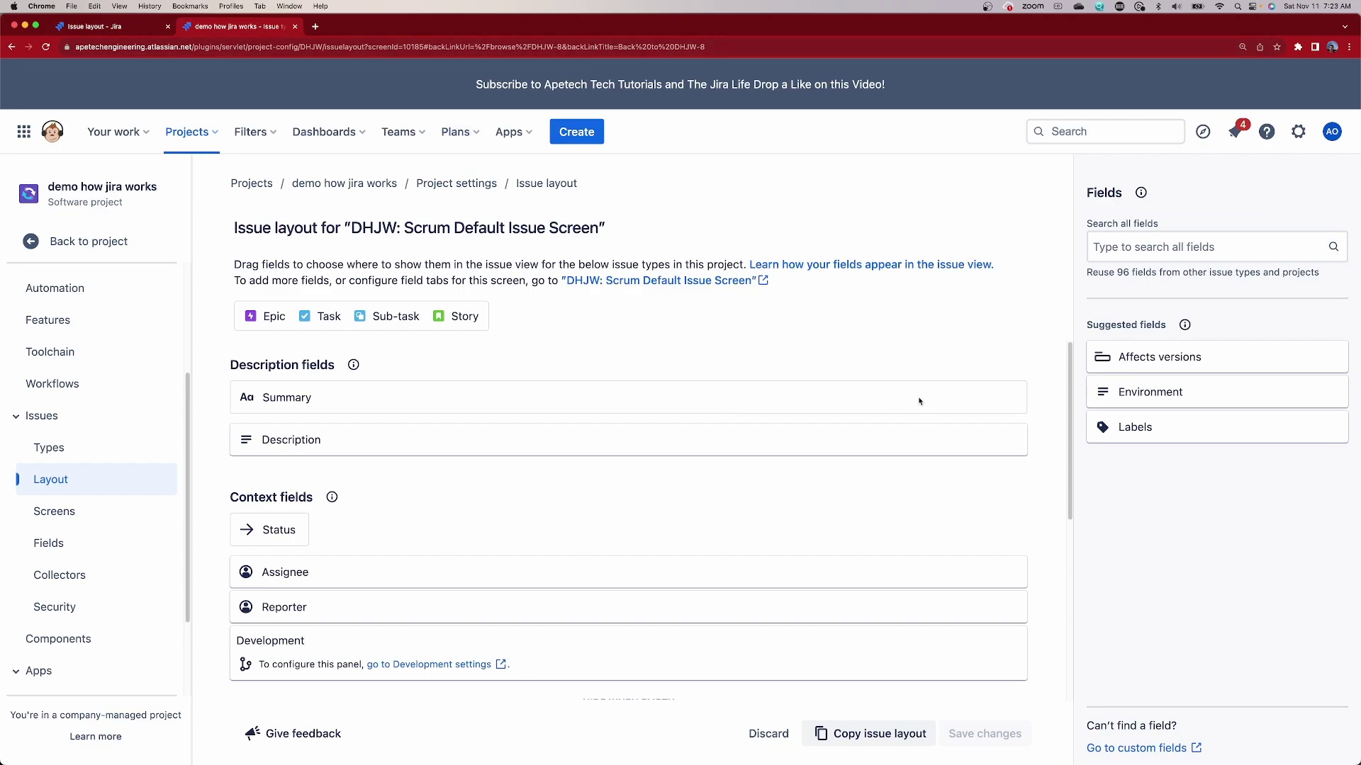
{"action": "left_click", "coordinate": [97, 27]}
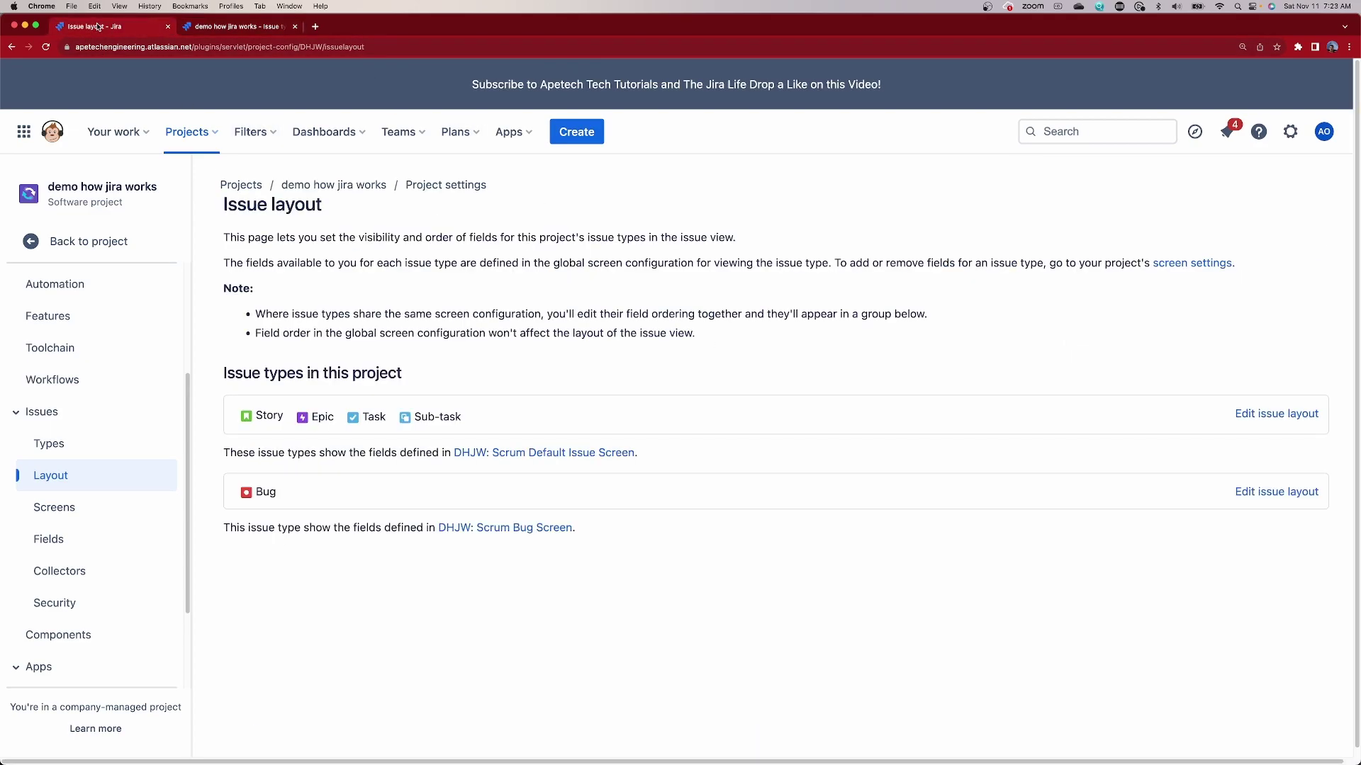
{"action": "left_click", "coordinate": [1283, 421]}
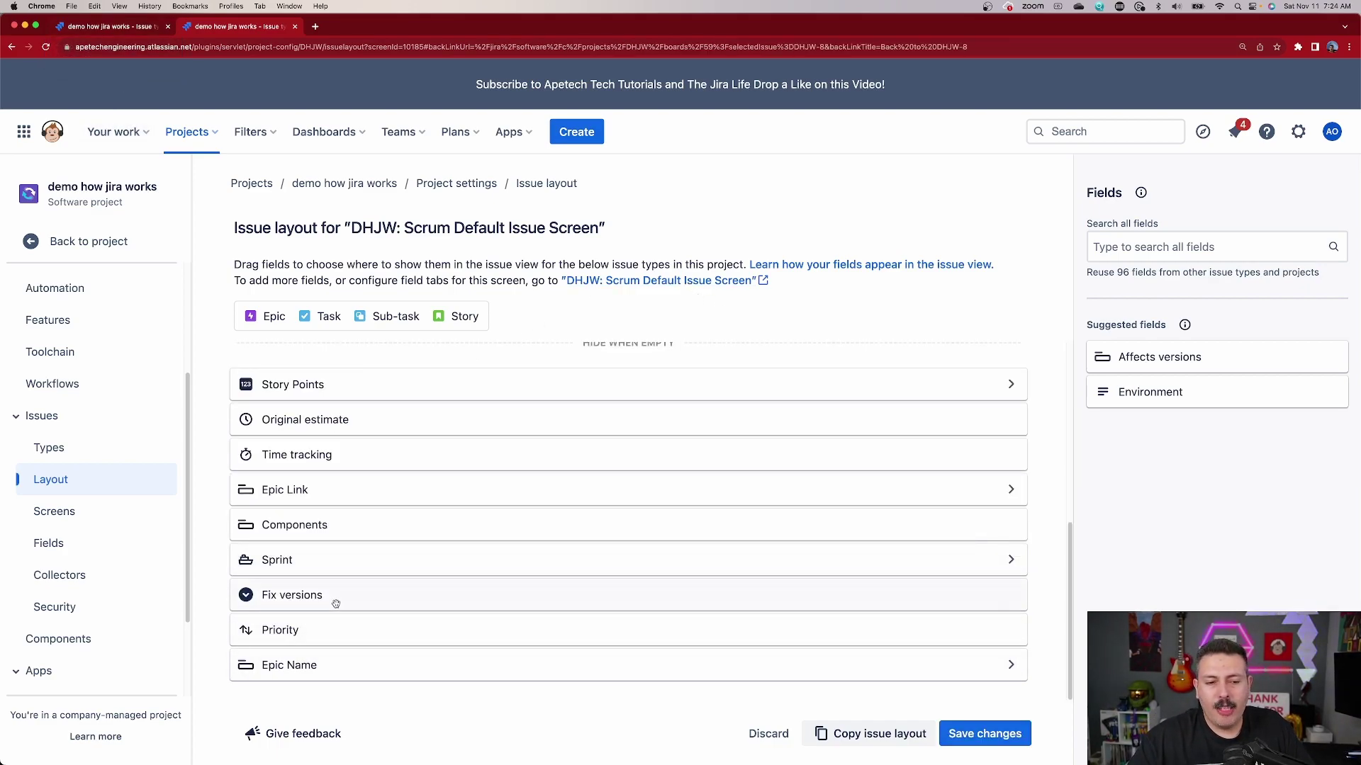
- Remove Fix versions from the Scrum Default Issue Screen layout's context fields and save the layout
{"action": "left_click_drag", "start_coordinate": [336, 604], "coordinate": [1188, 515]}
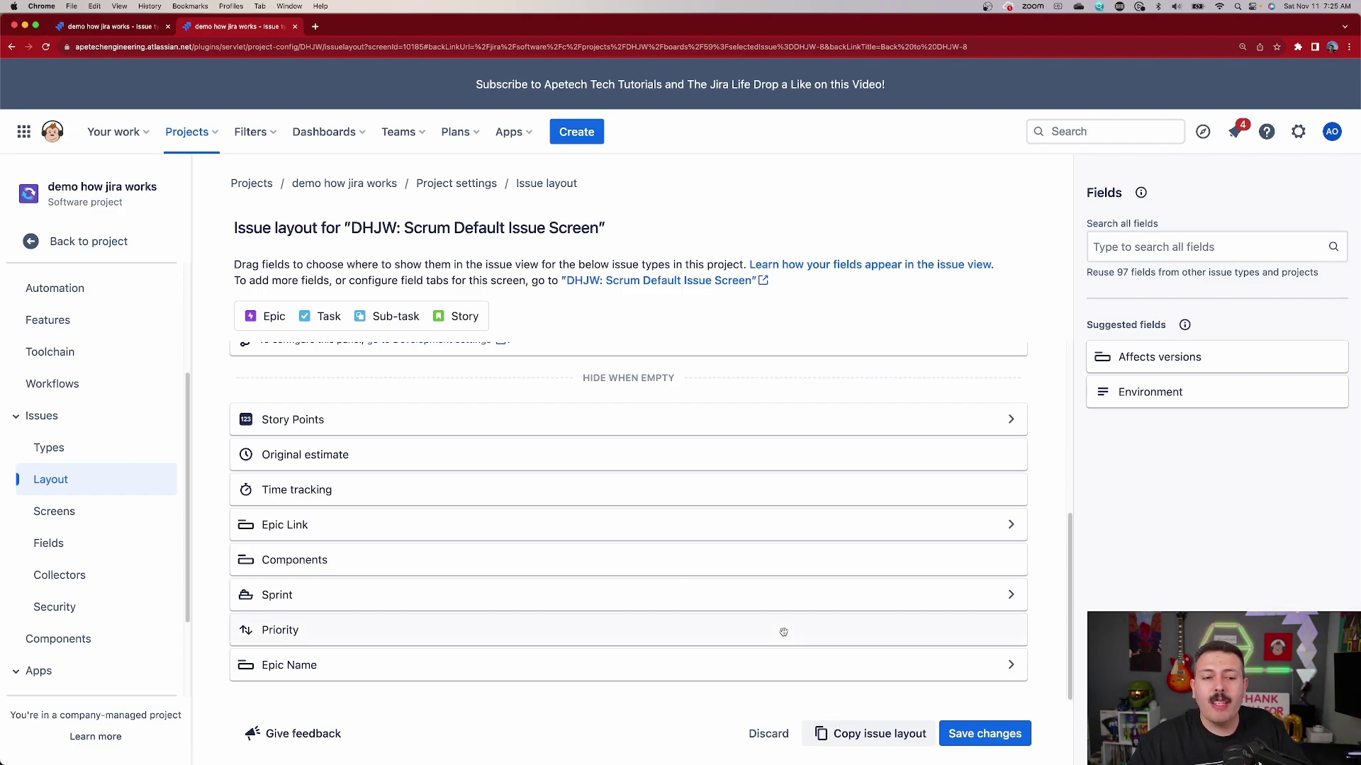
{"action": "scroll", "coordinate": [793, 625], "scroll_direction": "up", "scroll_amount": 2}
{"action": "scroll", "coordinate": [794, 623], "scroll_direction": "down", "scroll_amount": 2}
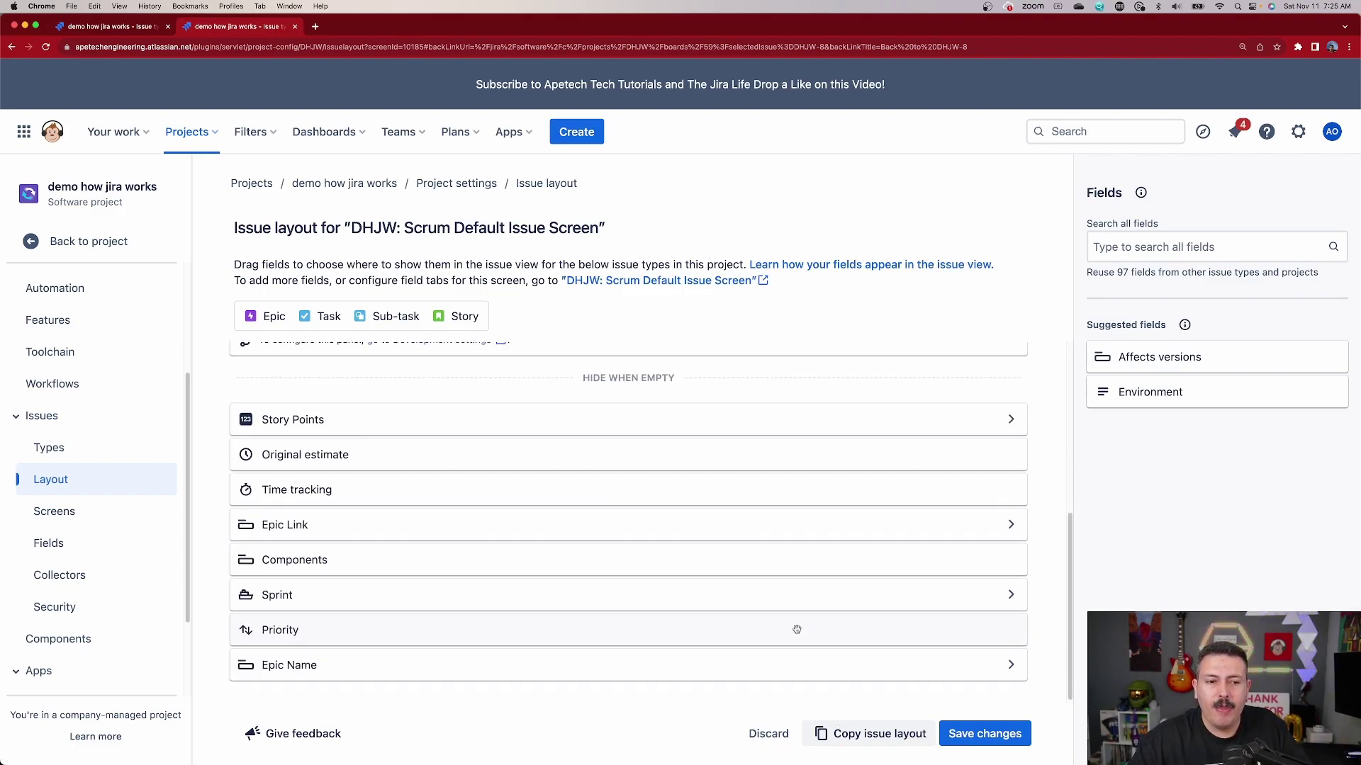
{"action": "left_click", "coordinate": [1004, 744]}
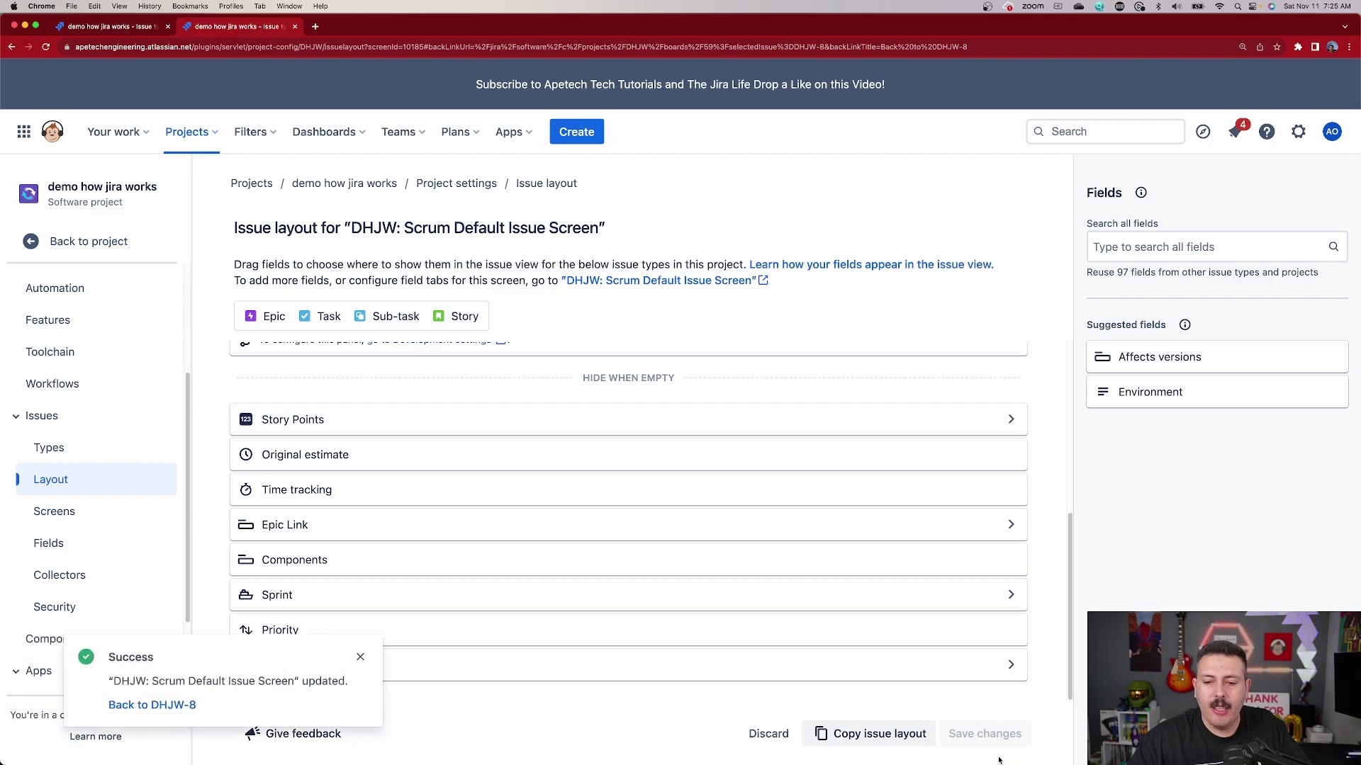
- Return to issue DHJW-8, examine its Details and More fields sections for Fix versions, and close the issue
{"action": "left_click", "coordinate": [152, 706]}
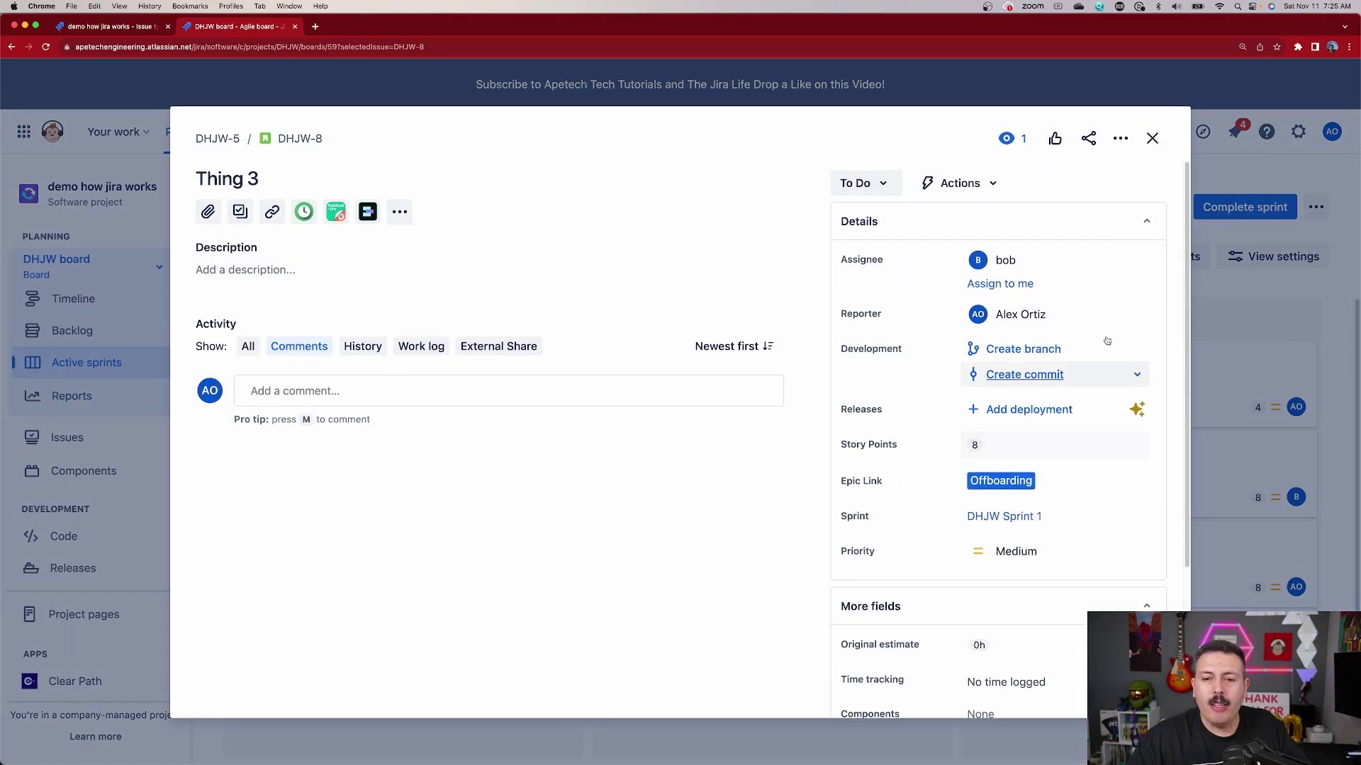
{"action": "mouse_move", "coordinate": [1018, 482]}
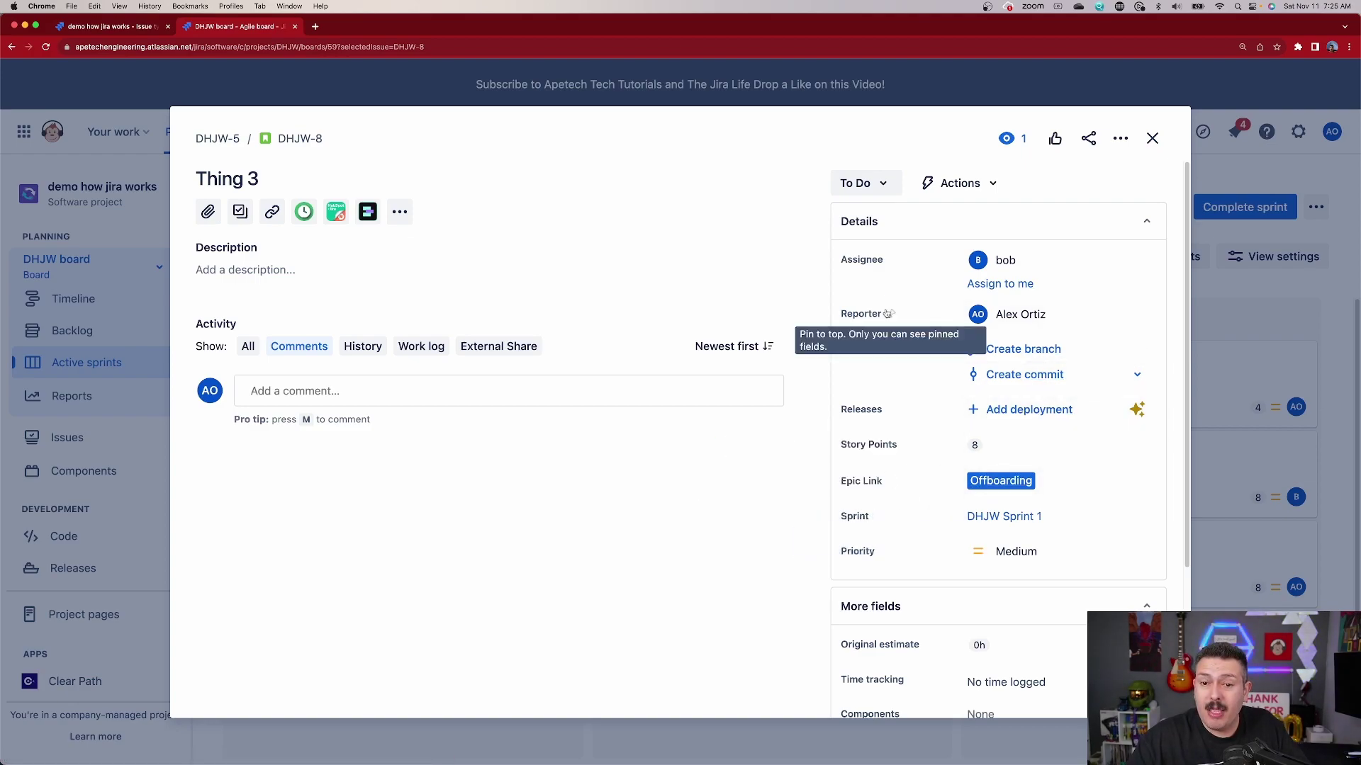
{"action": "scroll", "coordinate": [992, 460], "scroll_direction": "down", "scroll_amount": 3}
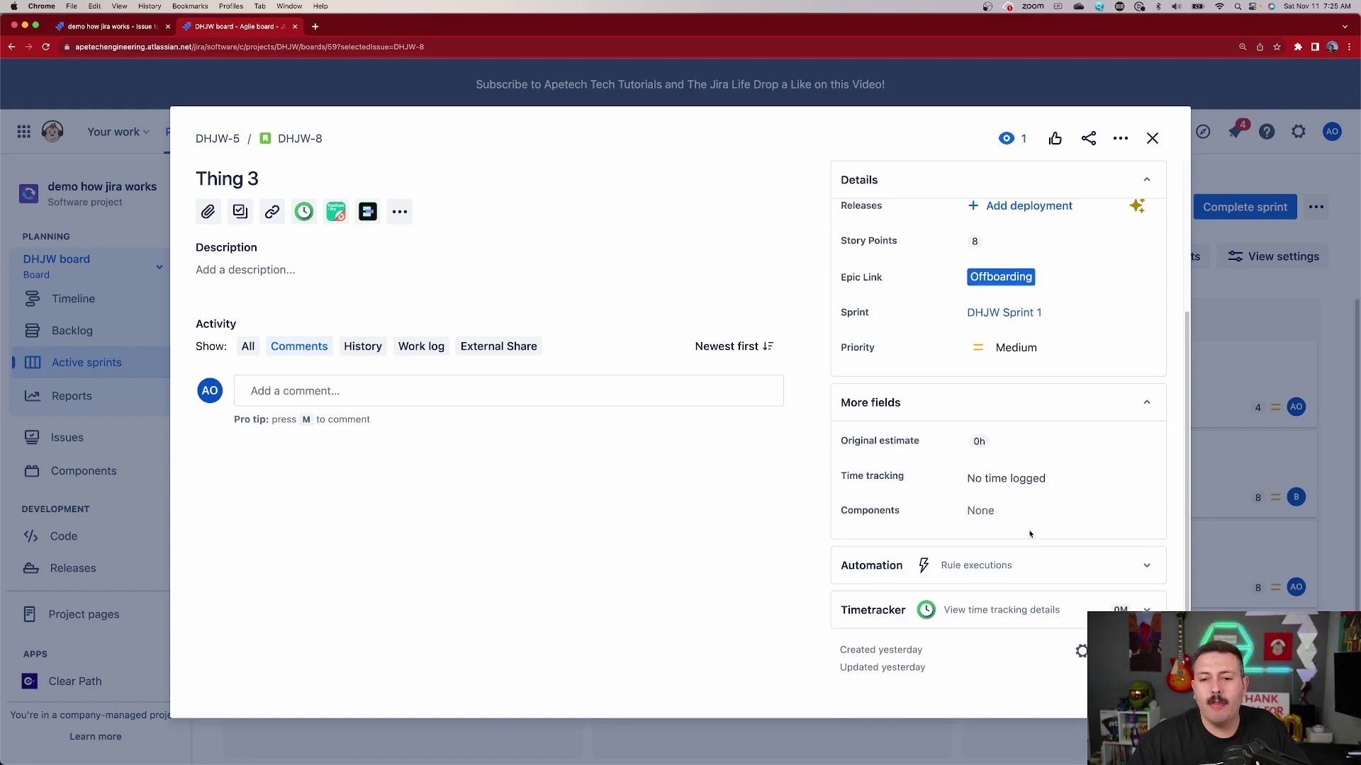
{"action": "scroll", "coordinate": [1029, 524], "scroll_direction": "up", "scroll_amount": 3}
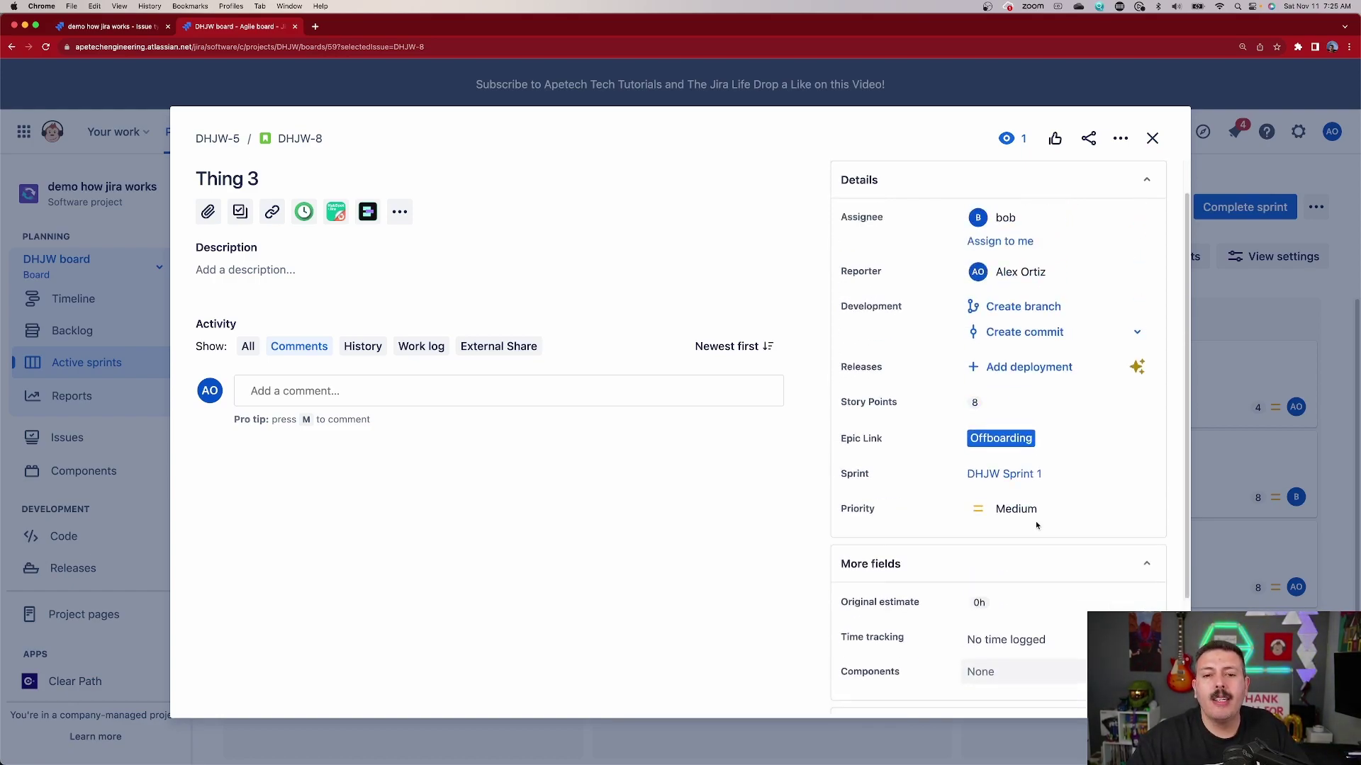
{"action": "left_click", "coordinate": [1152, 138]}
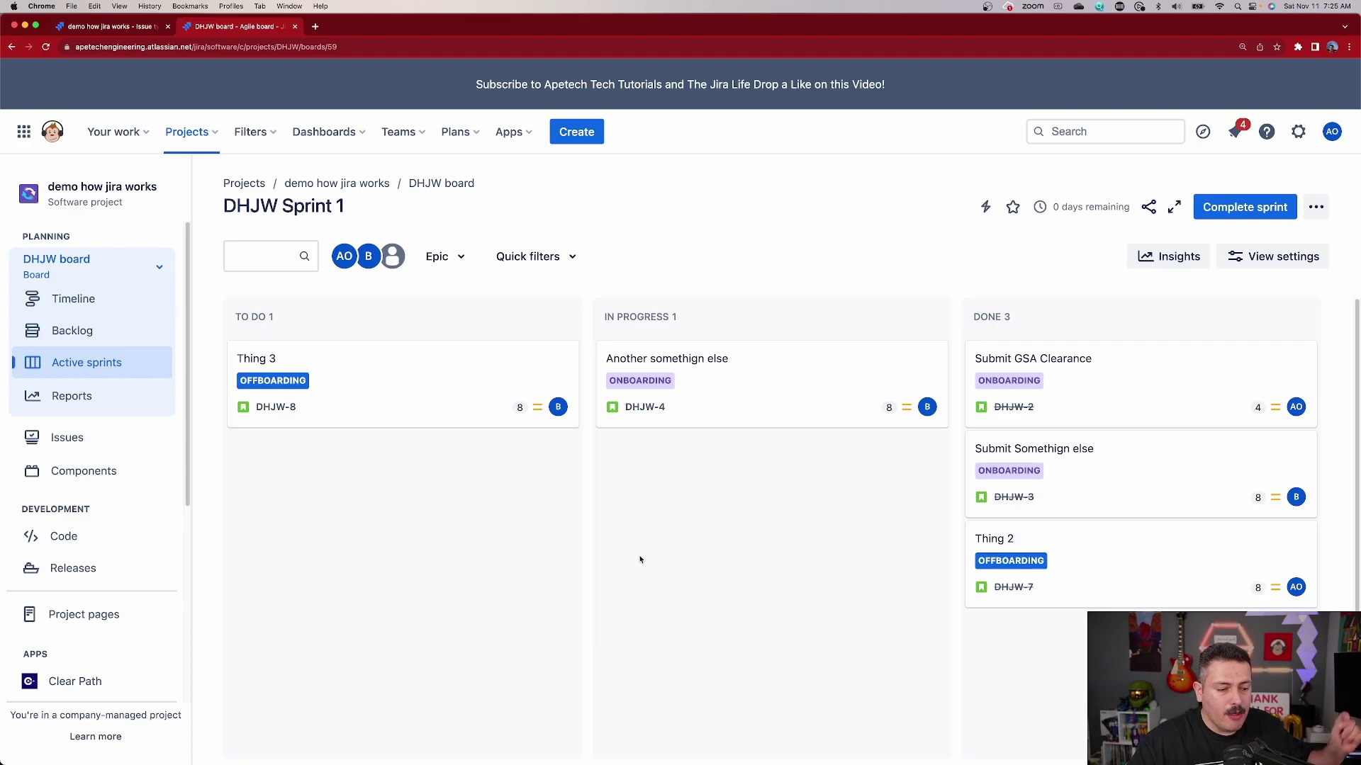
- Check whether the issue creation form offers Fix versions, view the field's choices, and cancel the form
{"action": "left_click", "coordinate": [576, 135]}
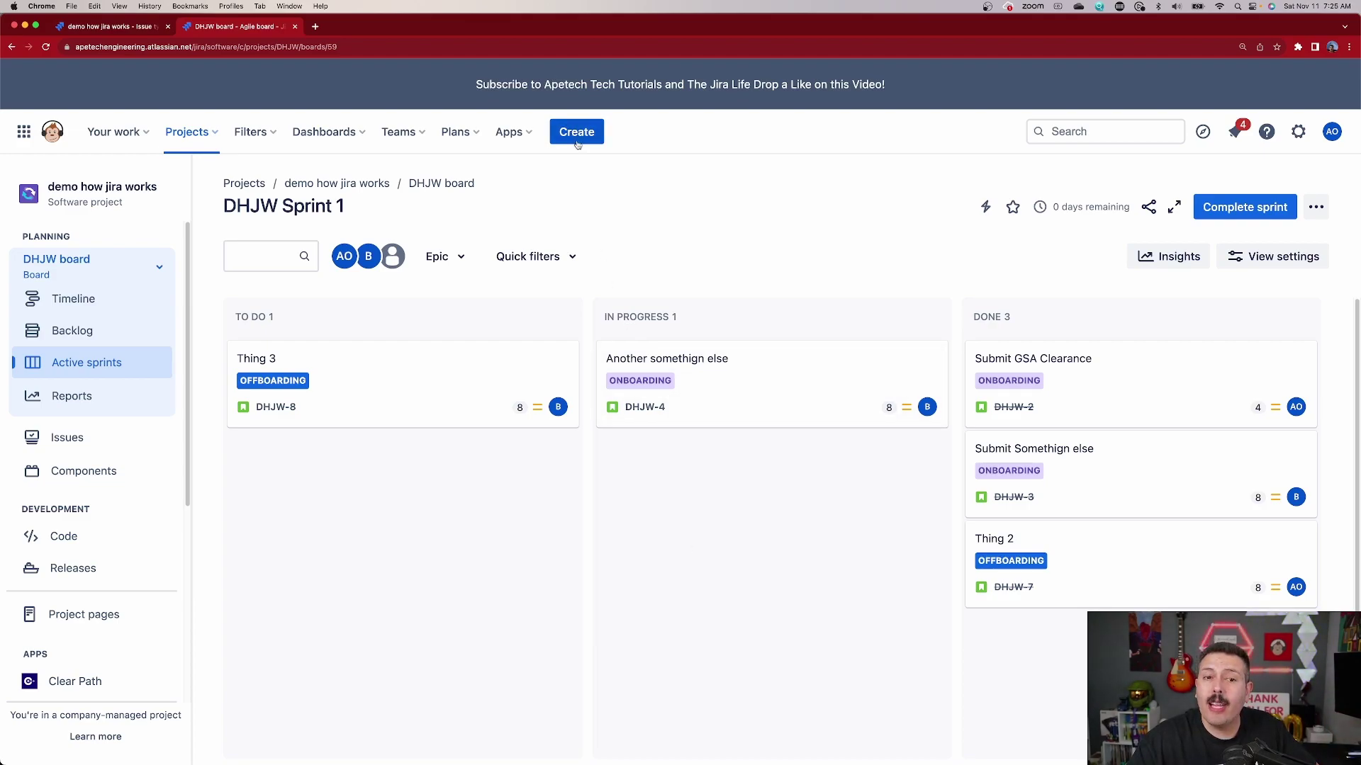
{"action": "scroll", "coordinate": [608, 466], "scroll_direction": "down", "scroll_amount": 5}
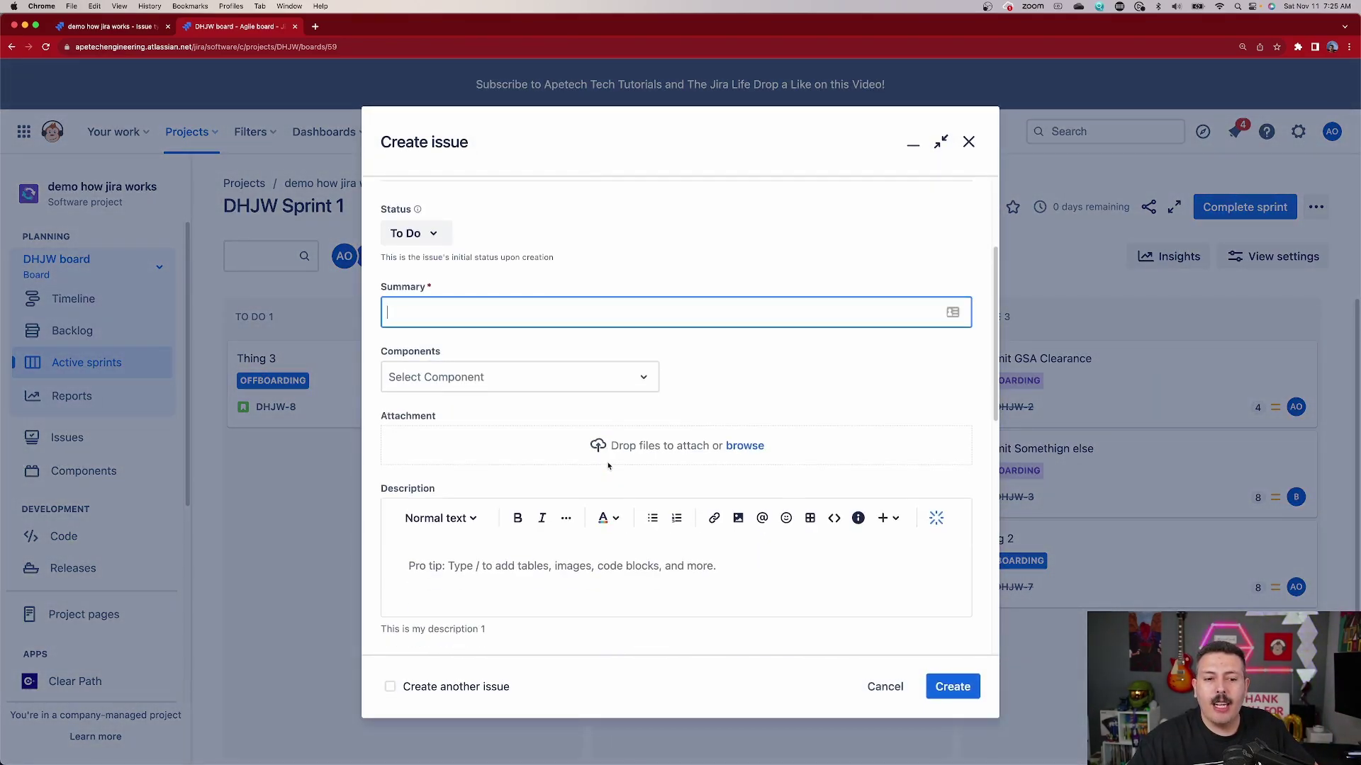
{"action": "scroll", "coordinate": [608, 465], "scroll_direction": "down", "scroll_amount": 3}
{"action": "left_click", "coordinate": [419, 446]}
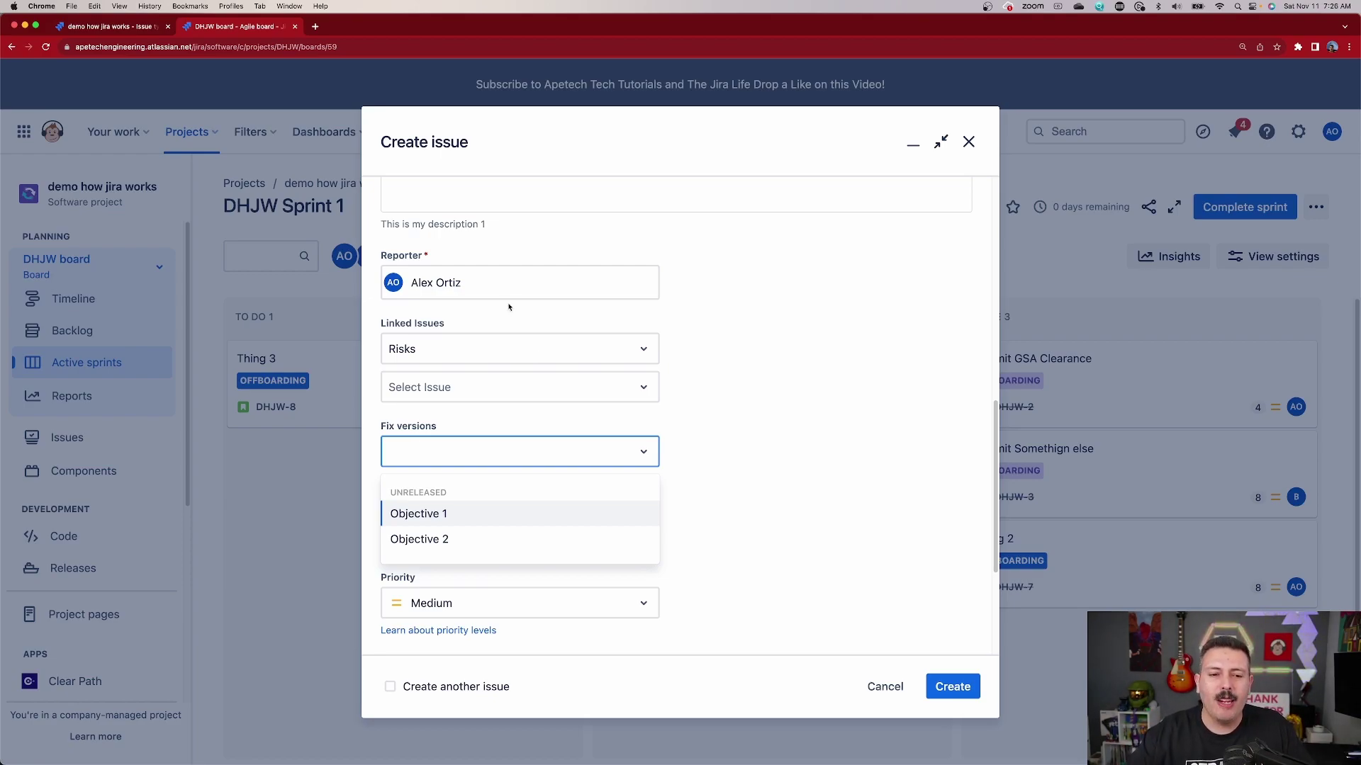
{"action": "left_click", "coordinate": [869, 691]}
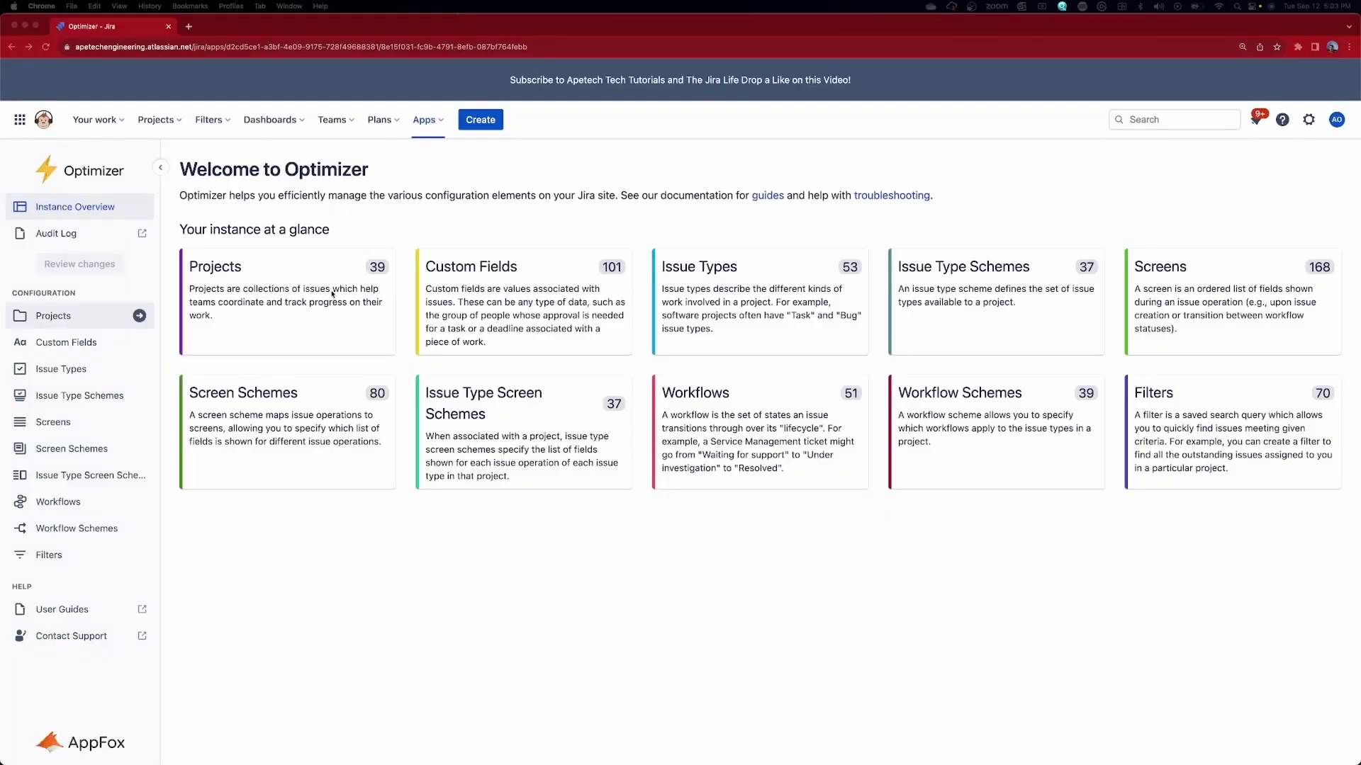
- Browse Optimizer's project list, selecting Bug Tracking Demo, and view the custom fields and issue types lists
{"action": "left_click", "coordinate": [142, 314]}
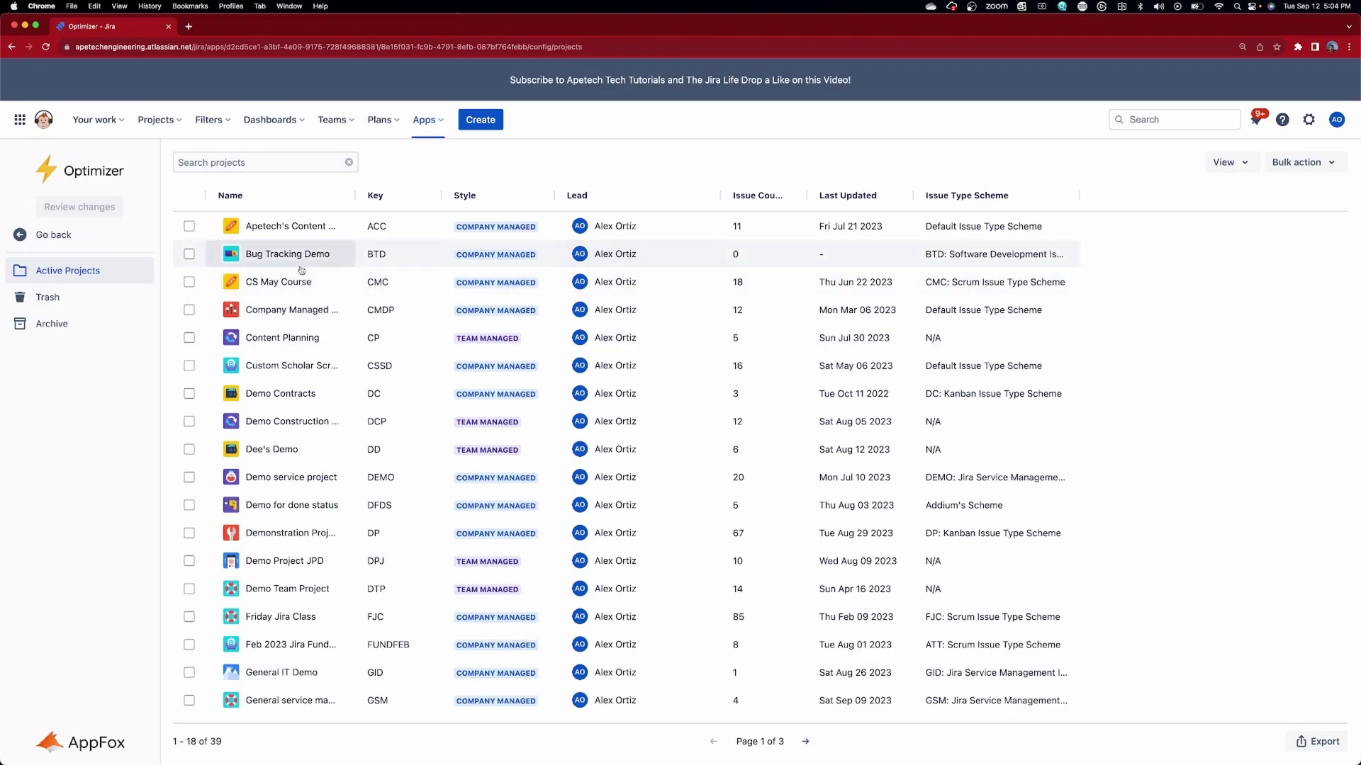
{"action": "left_click", "coordinate": [190, 254]}
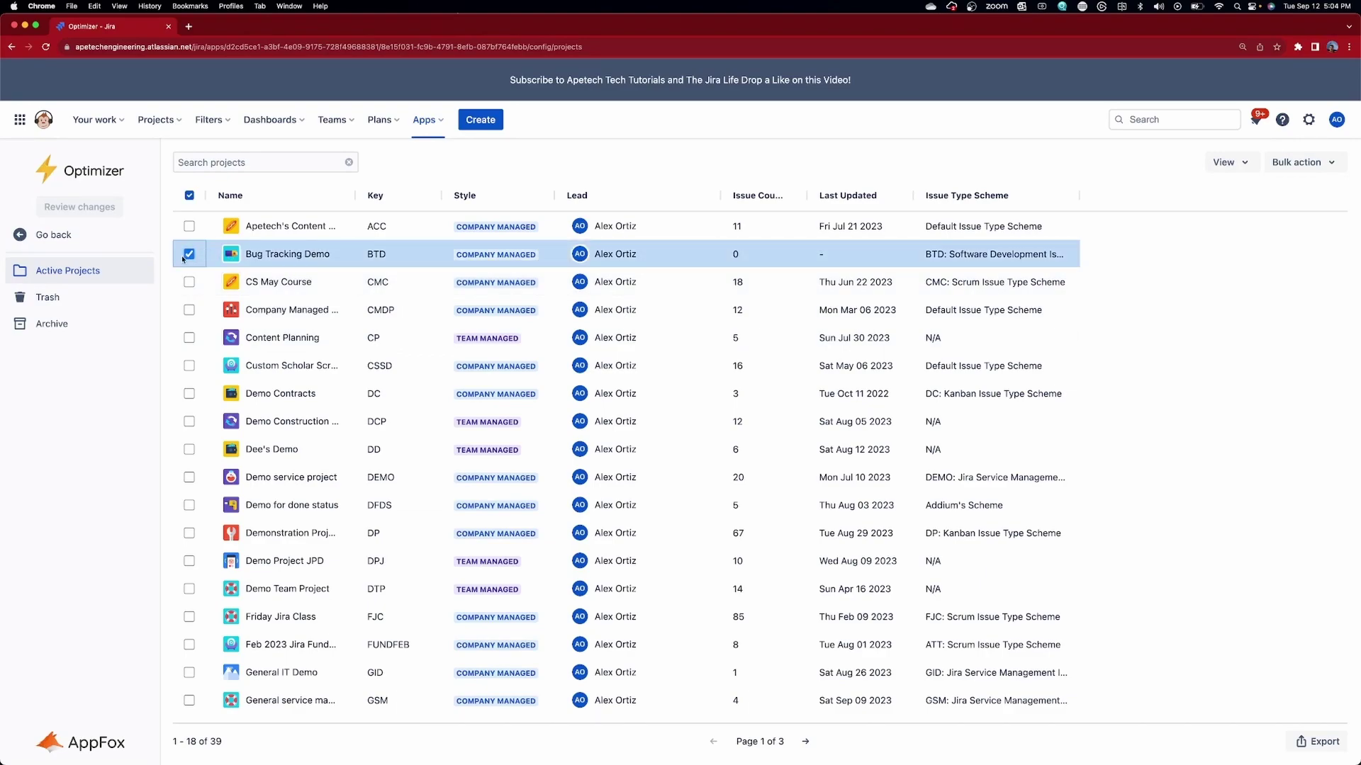
{"action": "left_click", "coordinate": [55, 235]}
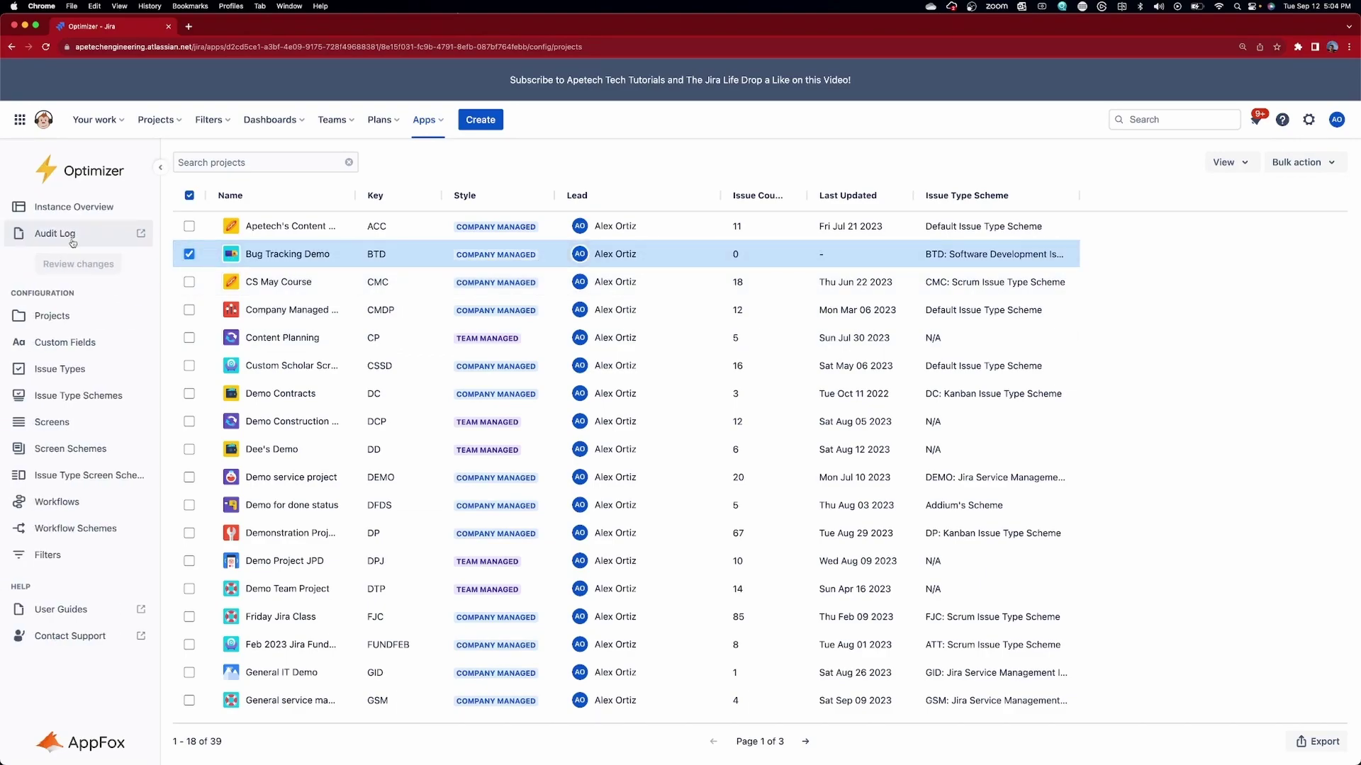
{"action": "left_click", "coordinate": [66, 344]}
{"action": "left_click", "coordinate": [65, 272]}
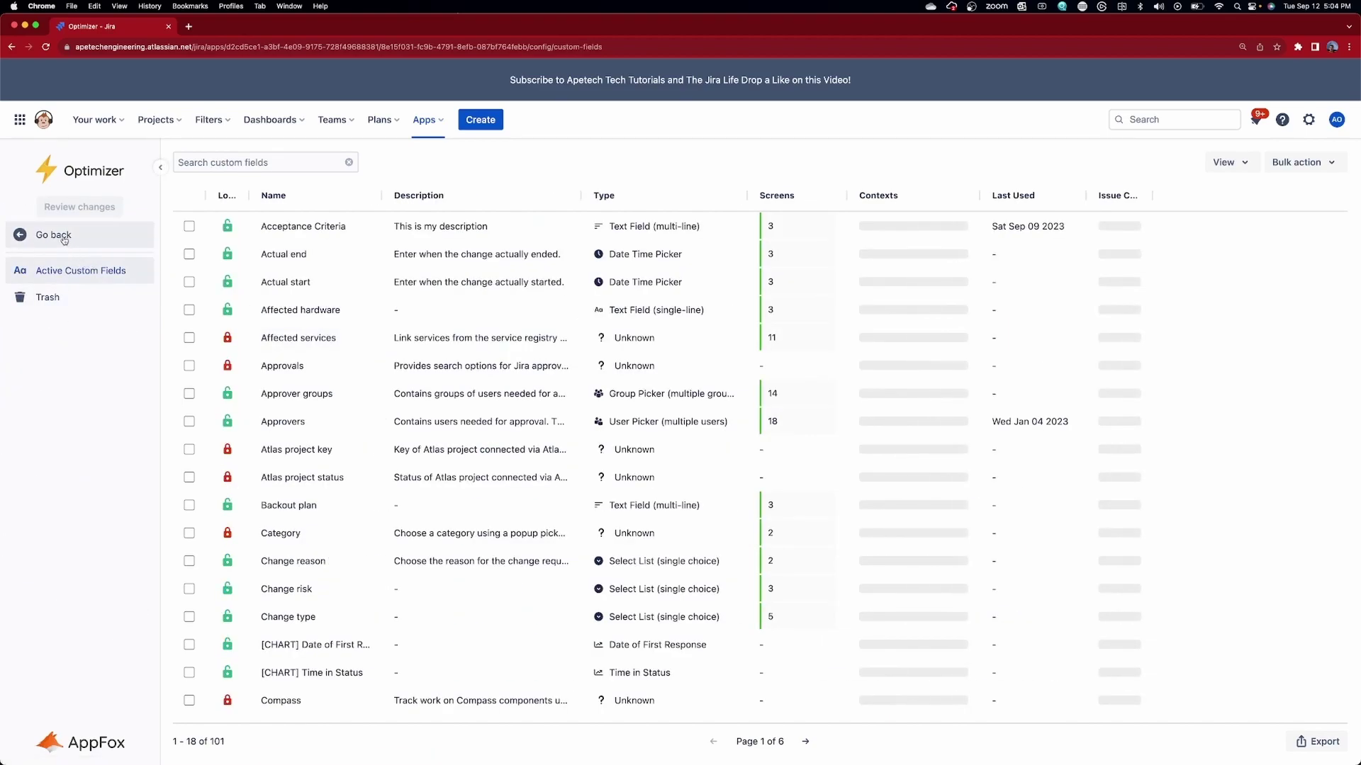
{"action": "left_click", "coordinate": [55, 235]}
{"action": "left_click", "coordinate": [54, 370]}
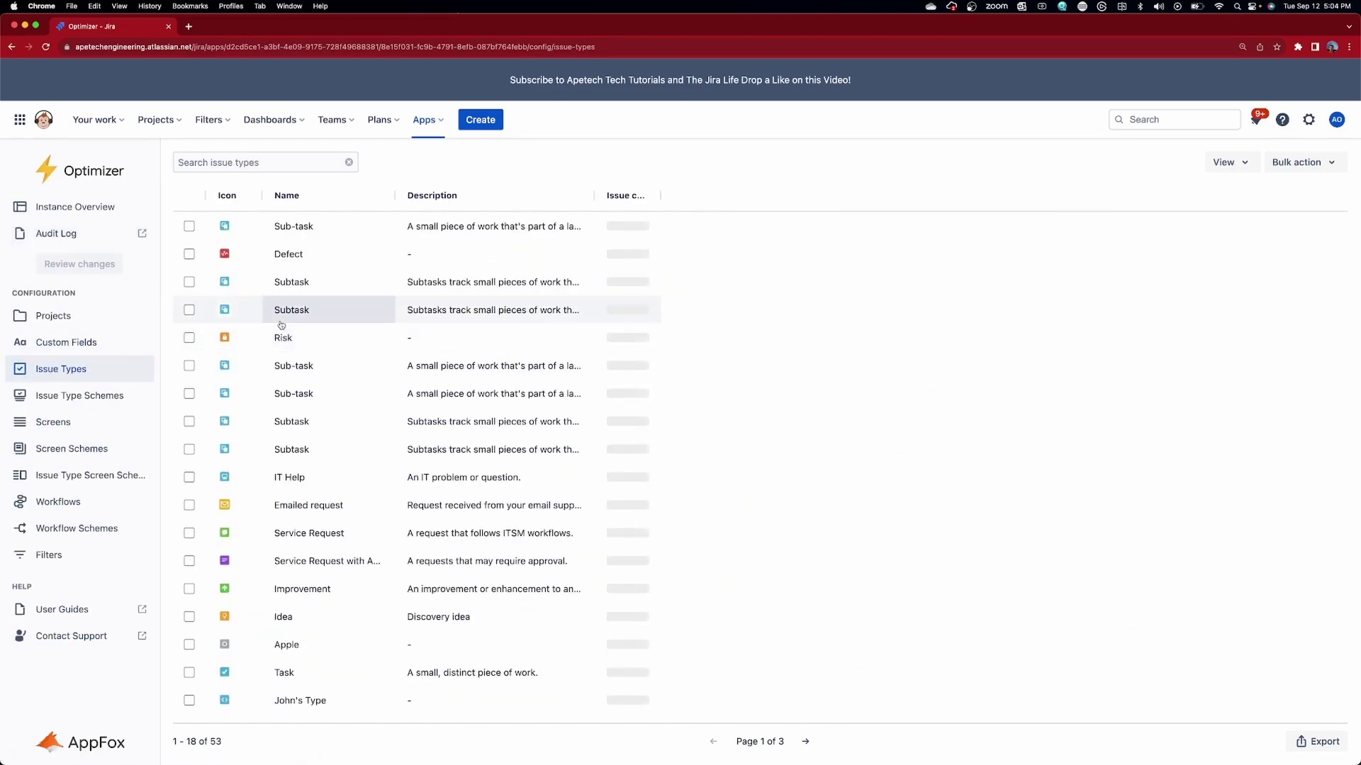
- Open Optimizer's external user guides at docs.appfox.io and look through the documentation topics
{"action": "left_click", "coordinate": [71, 610]}
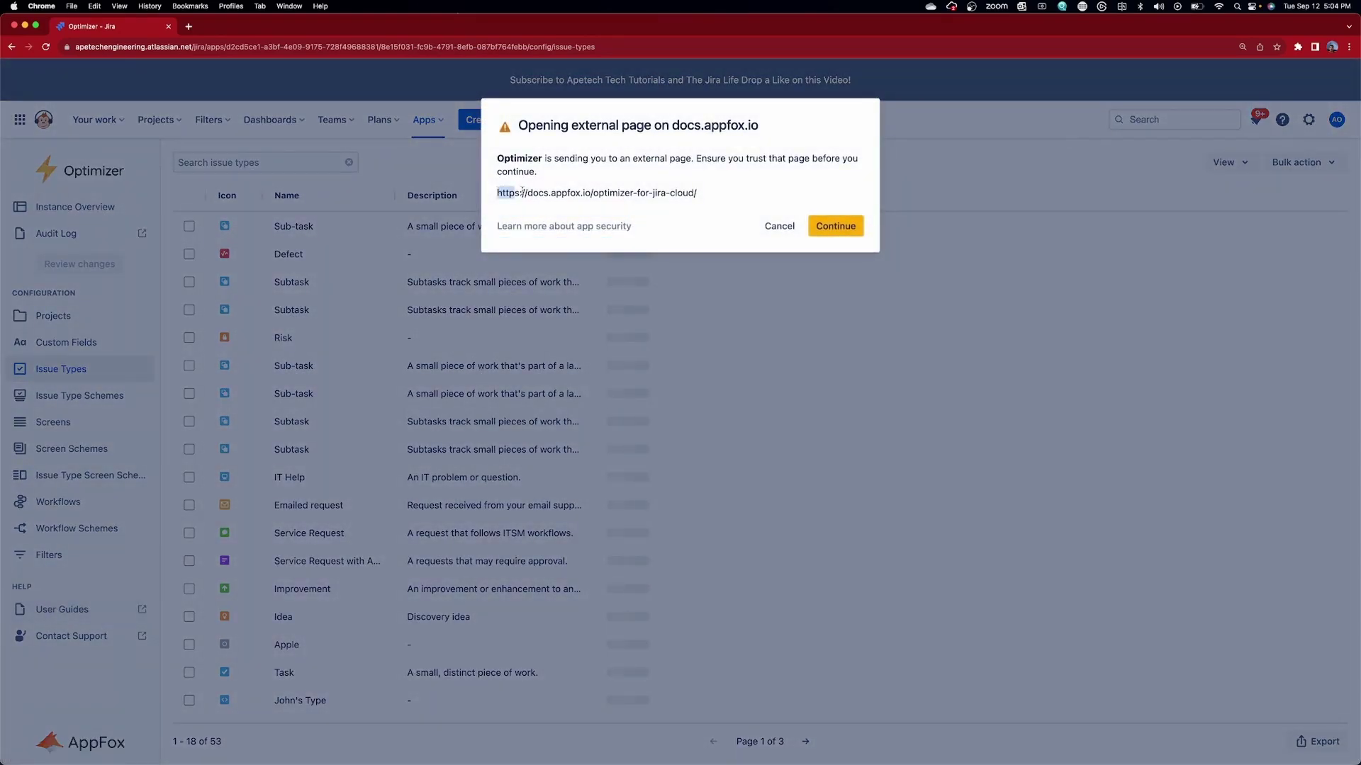
{"action": "left_click_drag", "start_coordinate": [511, 190], "coordinate": [672, 226]}
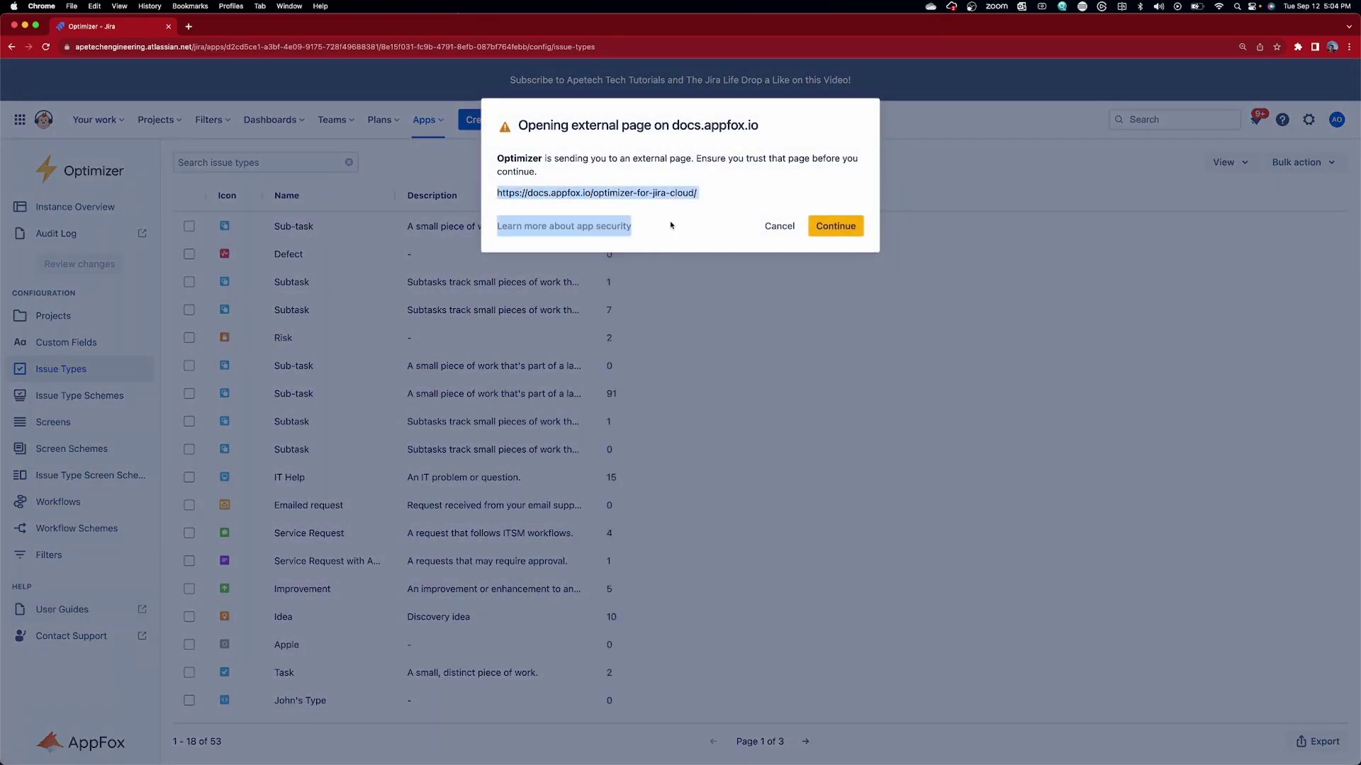
{"action": "left_click", "coordinate": [835, 226]}
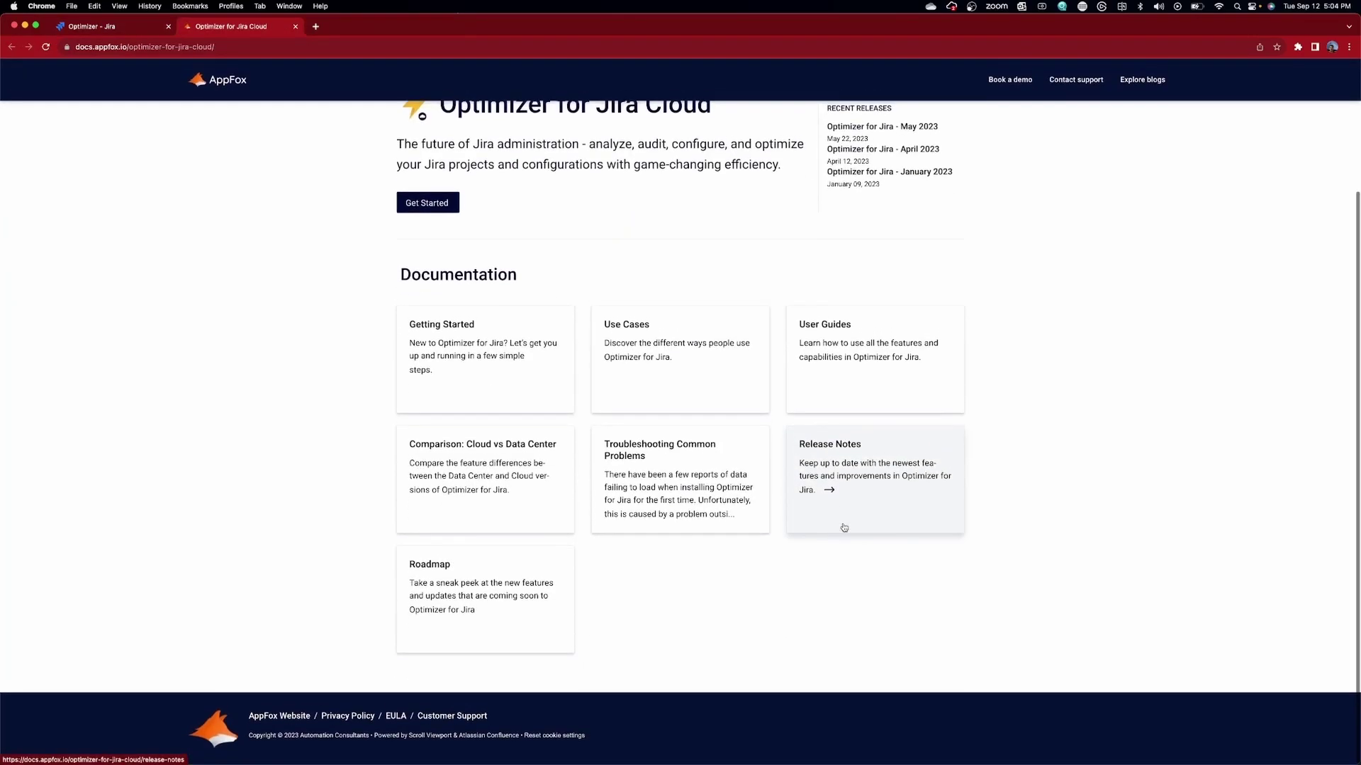
{"action": "scroll", "coordinate": [843, 527], "scroll_direction": "down", "scroll_amount": 3}
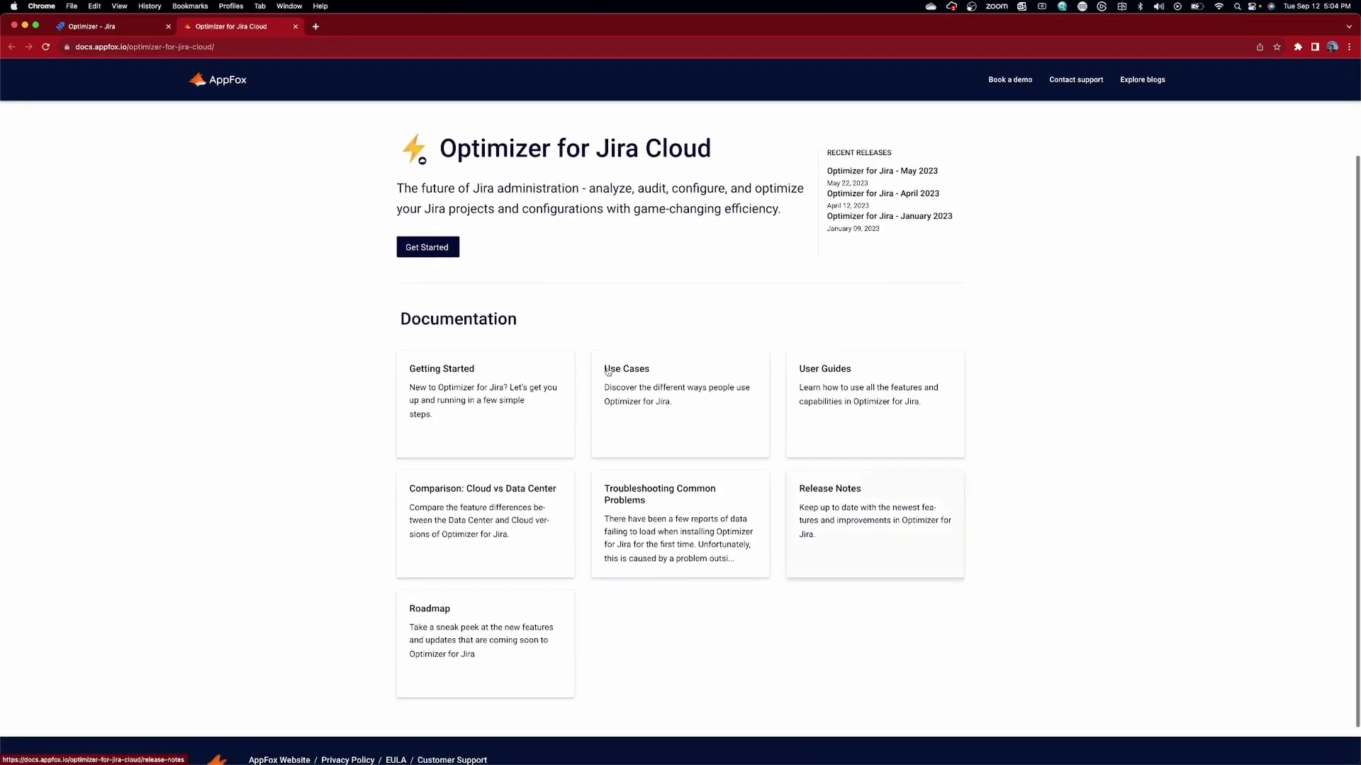